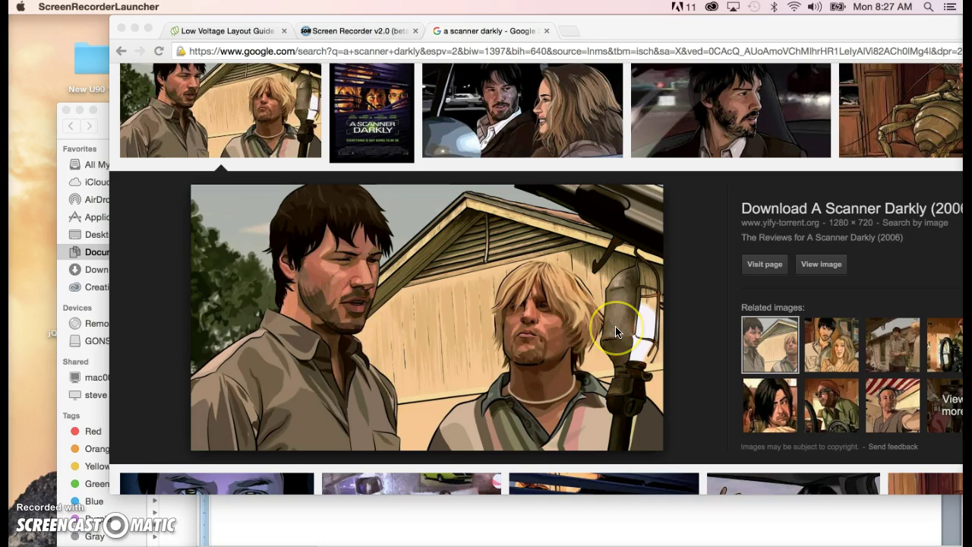
View the A Scanner Darkly car-scene image and its source page, returning to the image search results
{"action": "left_click", "coordinate": [492, 103]}
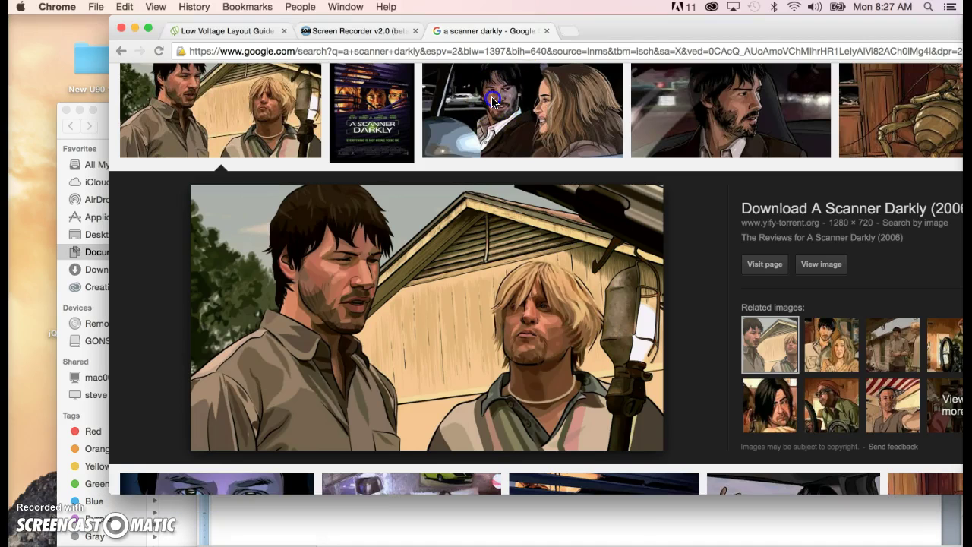
{"action": "left_click", "coordinate": [492, 102]}
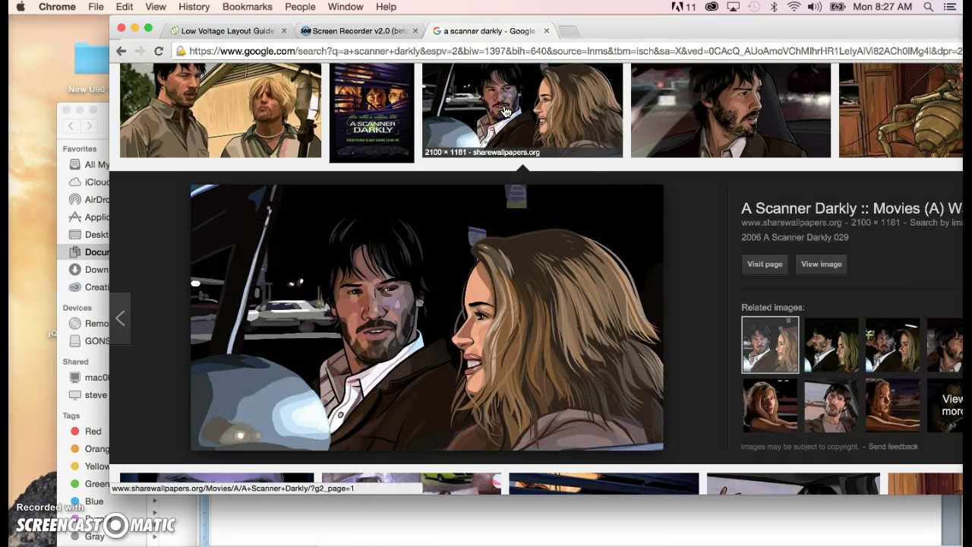
{"action": "left_click", "coordinate": [763, 264]}
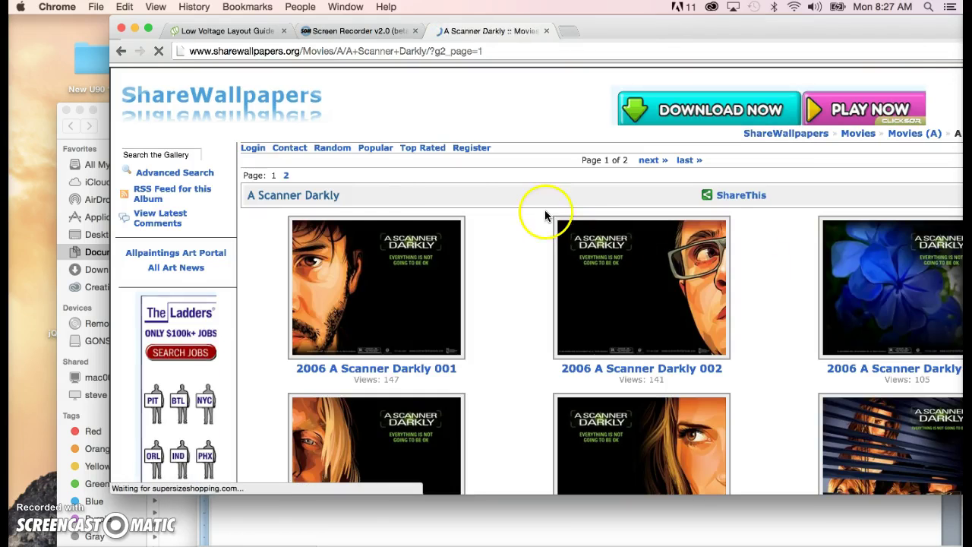
{"action": "left_click", "coordinate": [121, 28]}
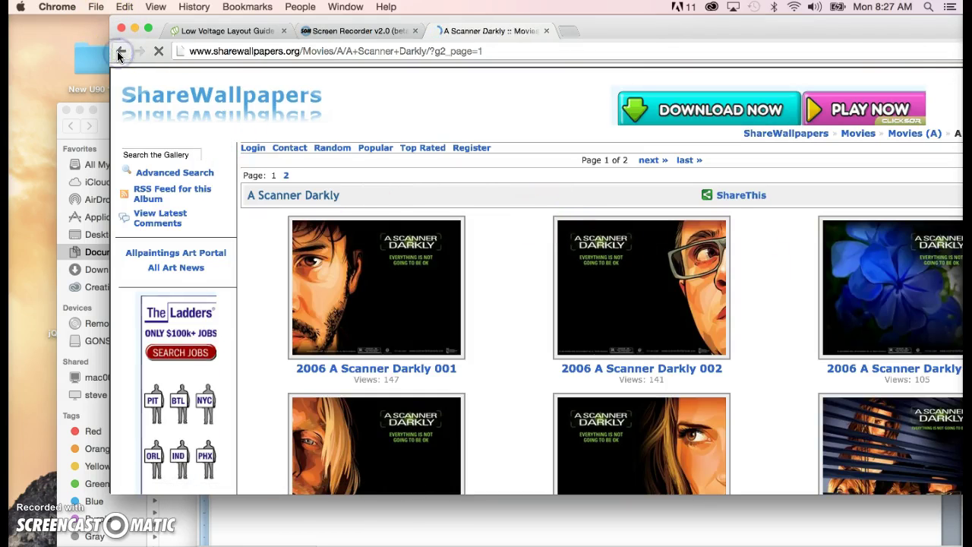
{"action": "left_click", "coordinate": [121, 51]}
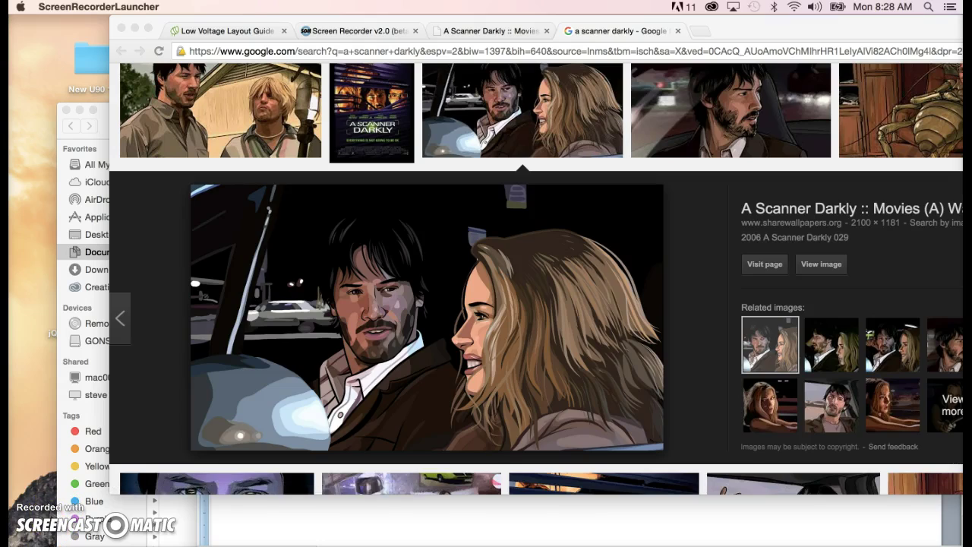
Switch to the Word notes video_bulletPoints.docx and read the Celebrity Ai bullets on setting up the document
{"action": "key", "text": "super+Tab"}
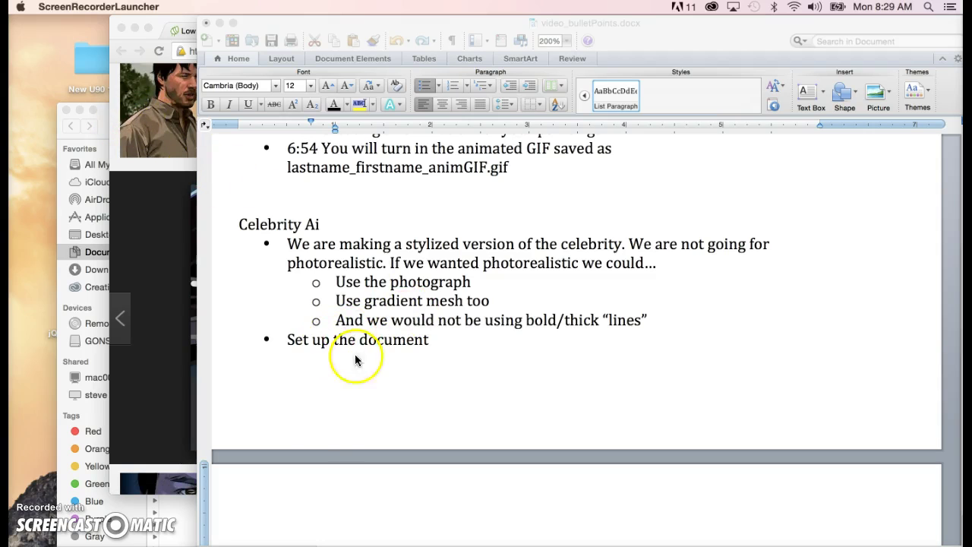
{"action": "scroll", "coordinate": [372, 360], "scroll_direction": "down", "scroll_amount": 2}
{"action": "scroll", "coordinate": [372, 355], "scroll_direction": "down", "scroll_amount": 5}
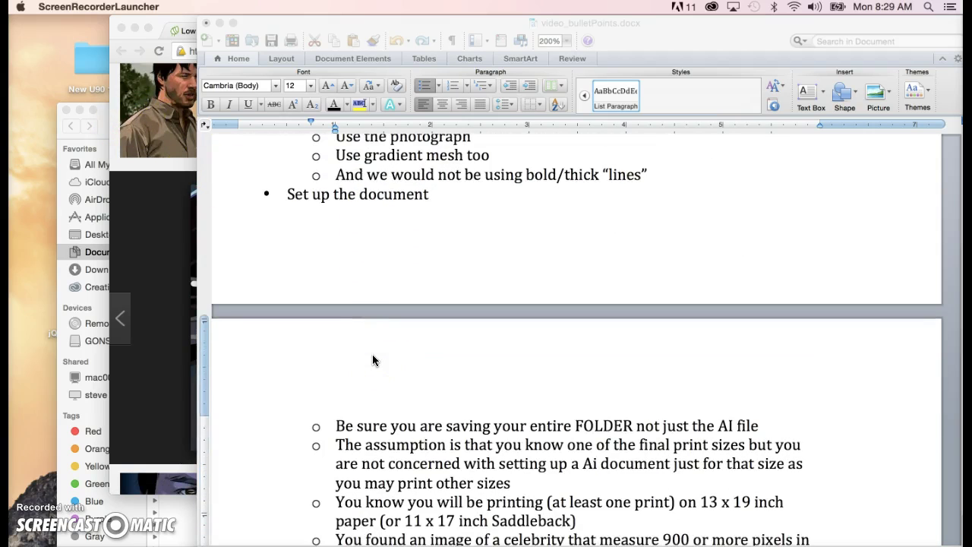
{"action": "left_click", "coordinate": [404, 363]}
{"action": "scroll", "coordinate": [405, 363], "scroll_direction": "down", "scroll_amount": 3}
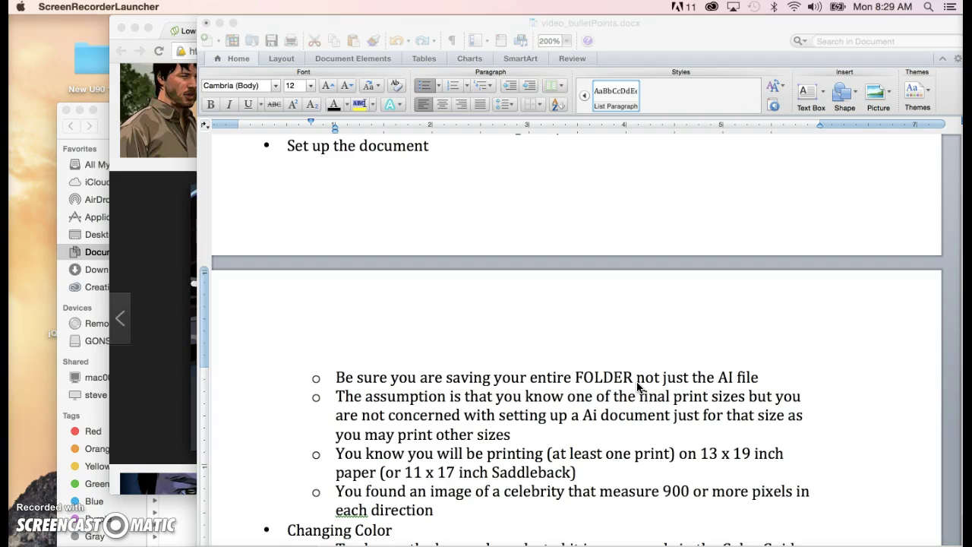
{"action": "scroll", "coordinate": [622, 388], "scroll_direction": "down", "scroll_amount": 3}
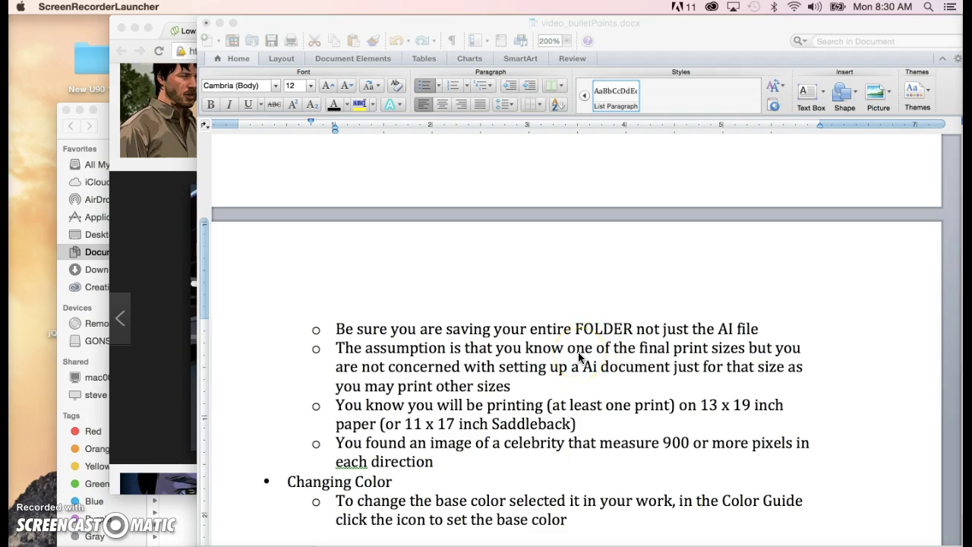
{"action": "scroll", "coordinate": [578, 357], "scroll_direction": "down", "scroll_amount": 3}
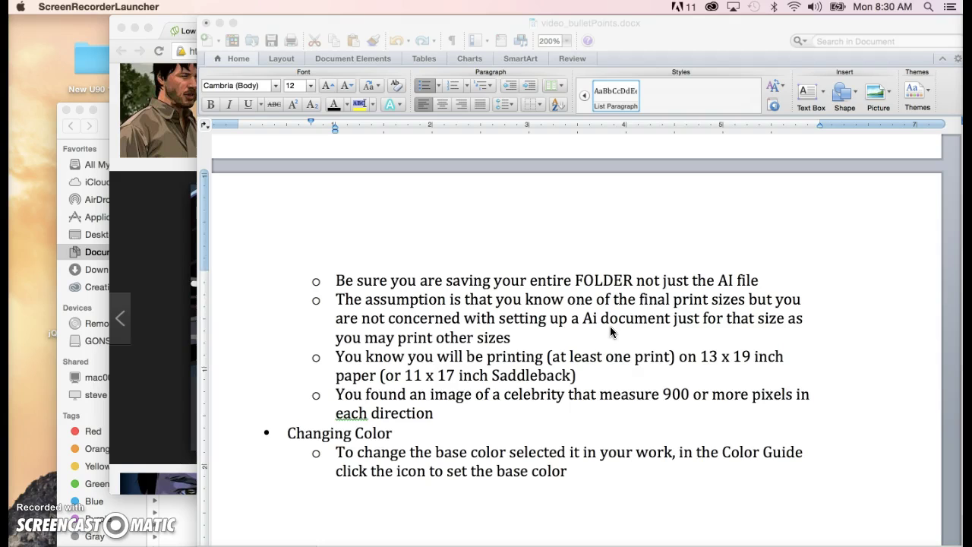
{"action": "scroll", "coordinate": [611, 334], "scroll_direction": "down", "scroll_amount": 2}
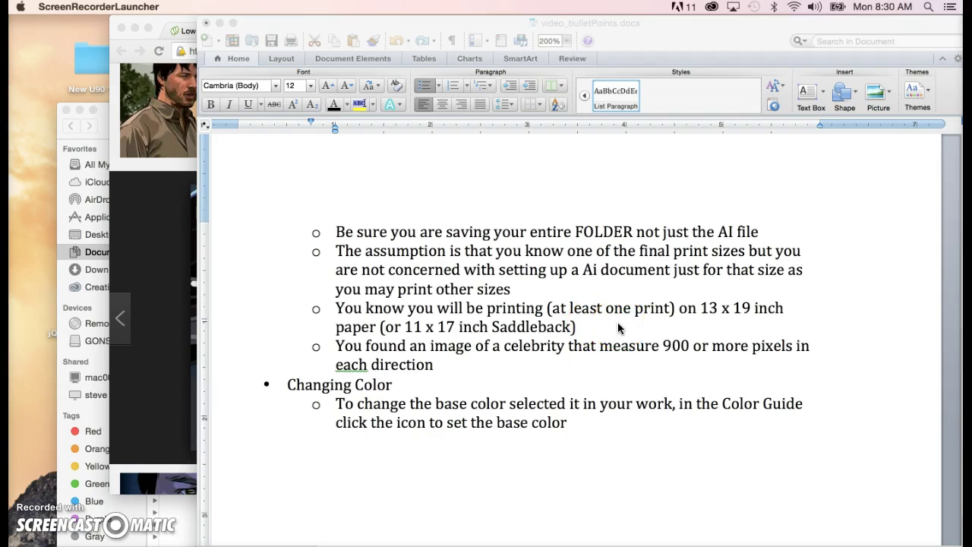
{"action": "left_click", "coordinate": [730, 322]}
Switch to Illustrator and create a new custom document 13 in wide and 19 in high, with units in inches
{"action": "left_click", "coordinate": [532, 543]}
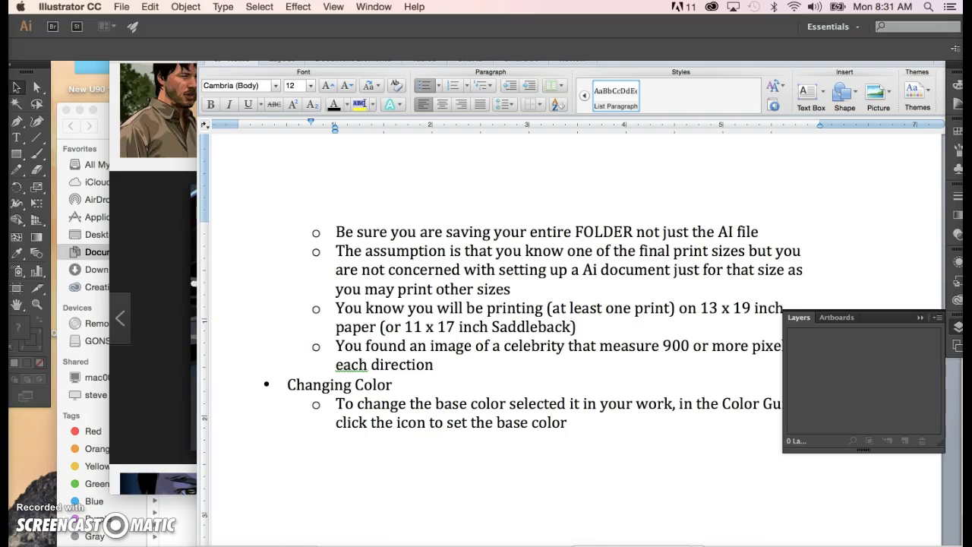
{"action": "left_click", "coordinate": [121, 8]}
{"action": "left_click", "coordinate": [126, 21]}
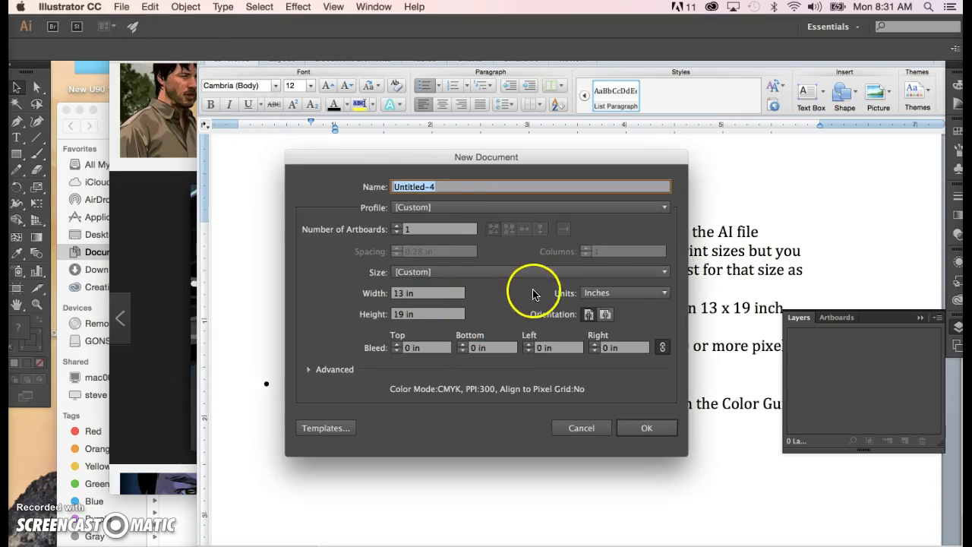
{"action": "left_click", "coordinate": [664, 271]}
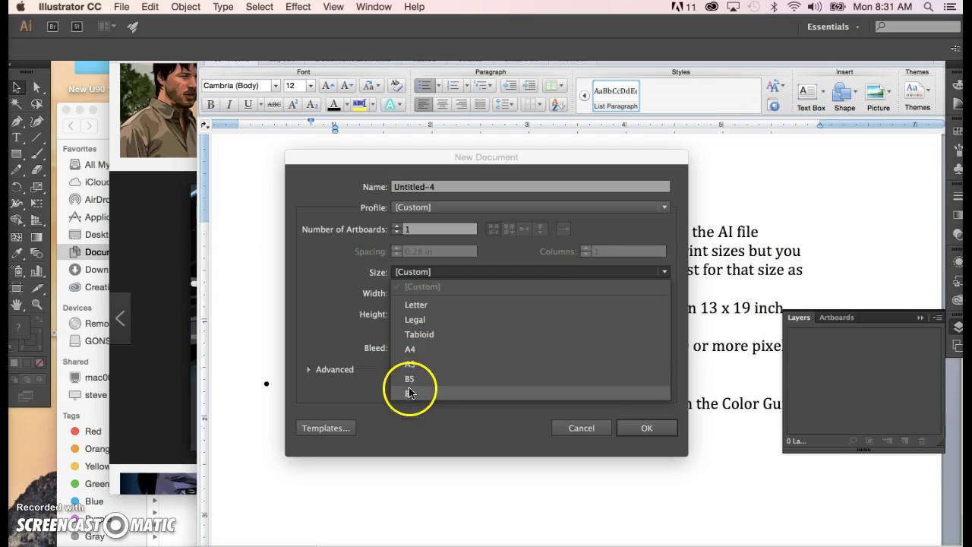
{"action": "left_click", "coordinate": [342, 319]}
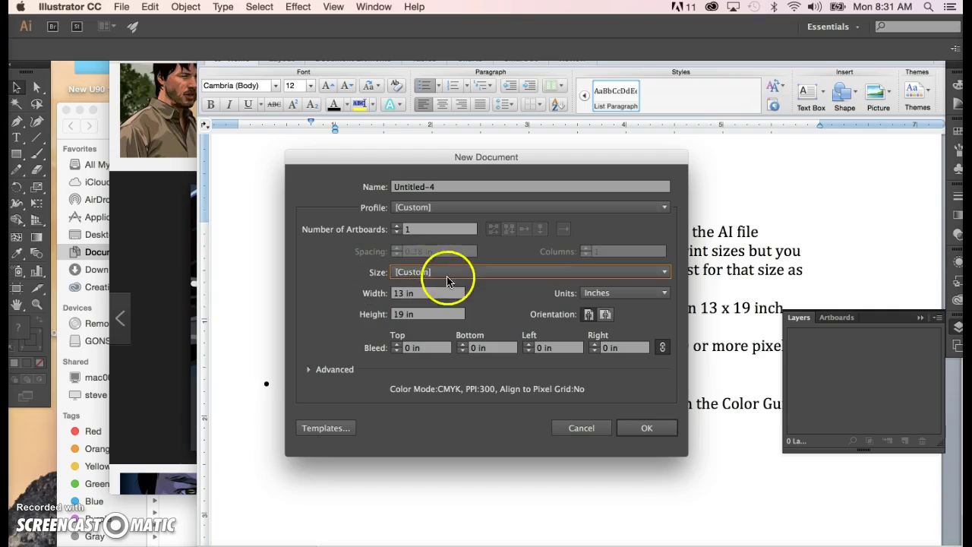
{"action": "left_click", "coordinate": [429, 297]}
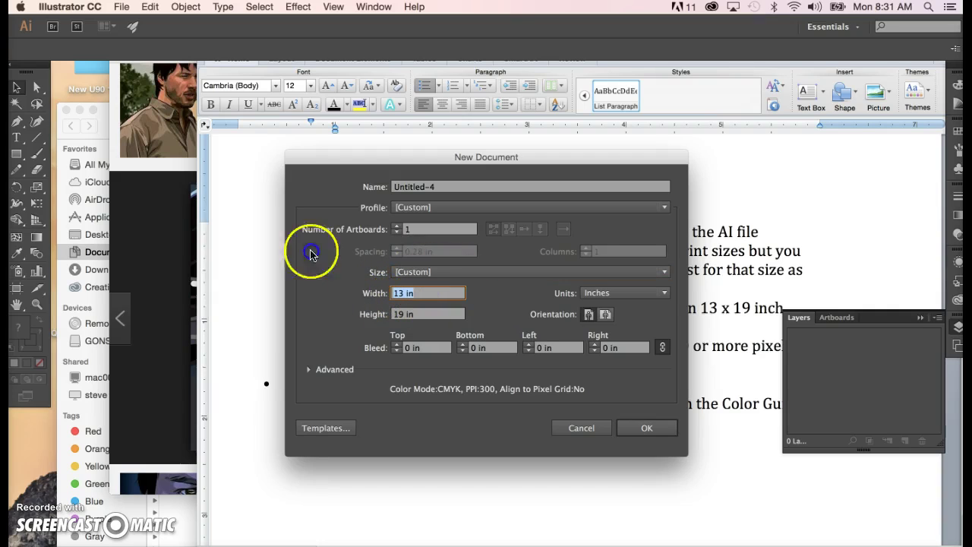
{"action": "left_click", "coordinate": [664, 294]}
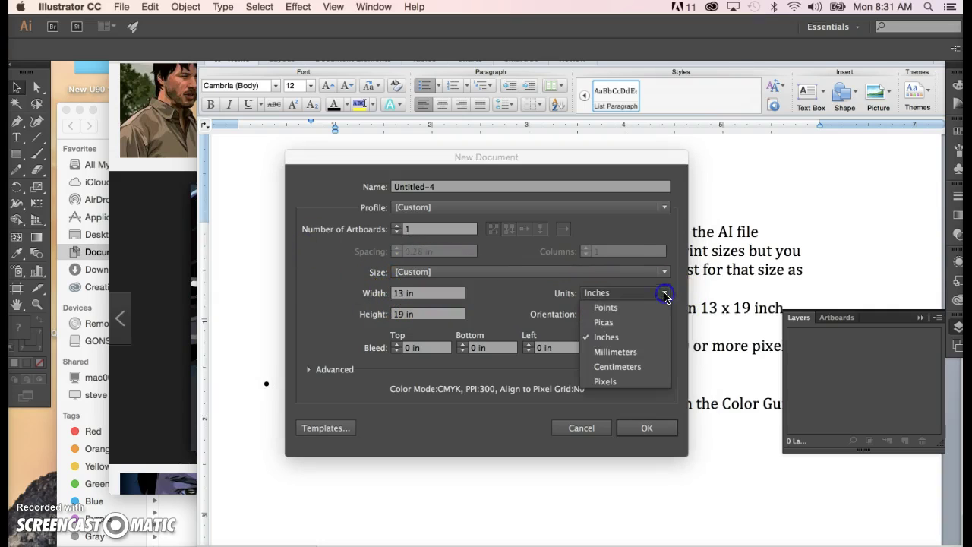
{"action": "left_click", "coordinate": [611, 336]}
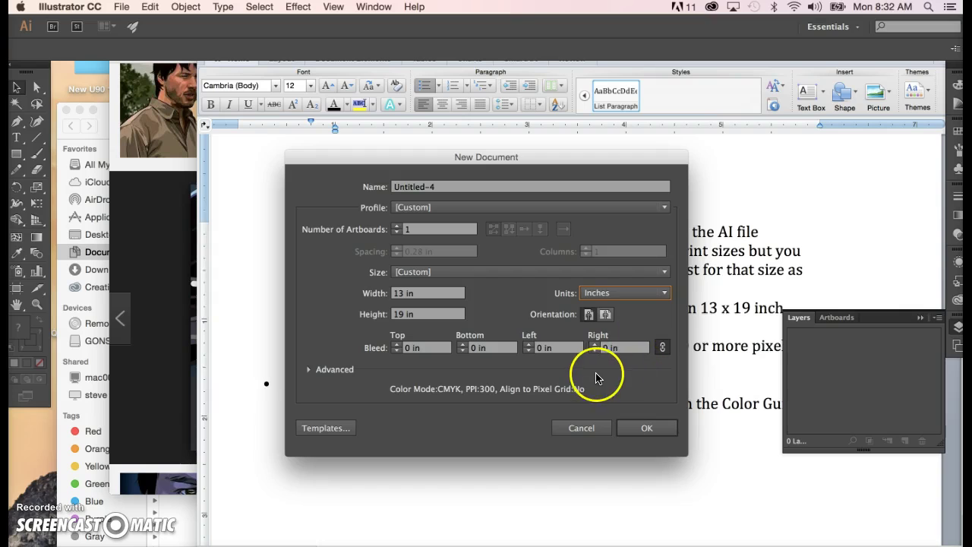
{"action": "left_click", "coordinate": [644, 429]}
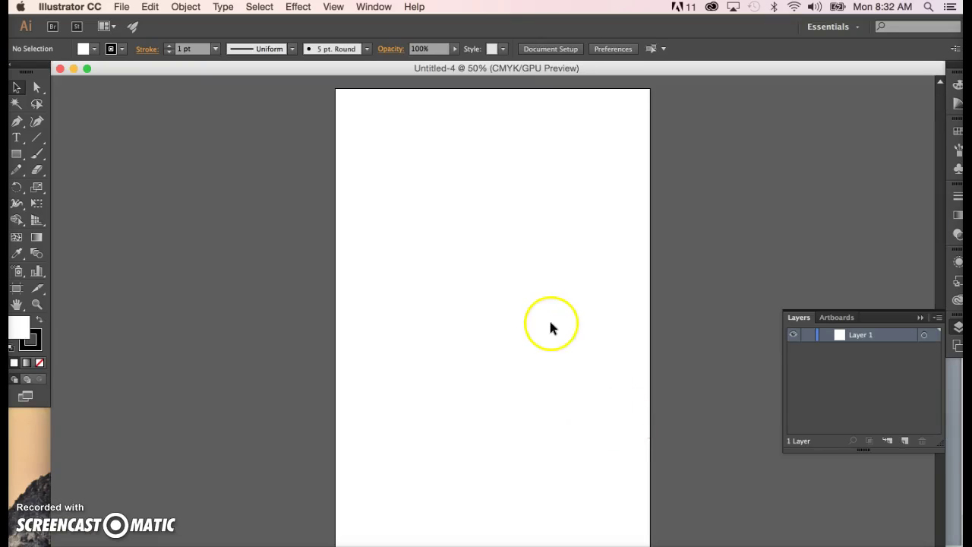
Place the image 968full-clint-eastwood.jpg at its original size near the artboard's upper-left corner
{"action": "left_click", "coordinate": [120, 9]}
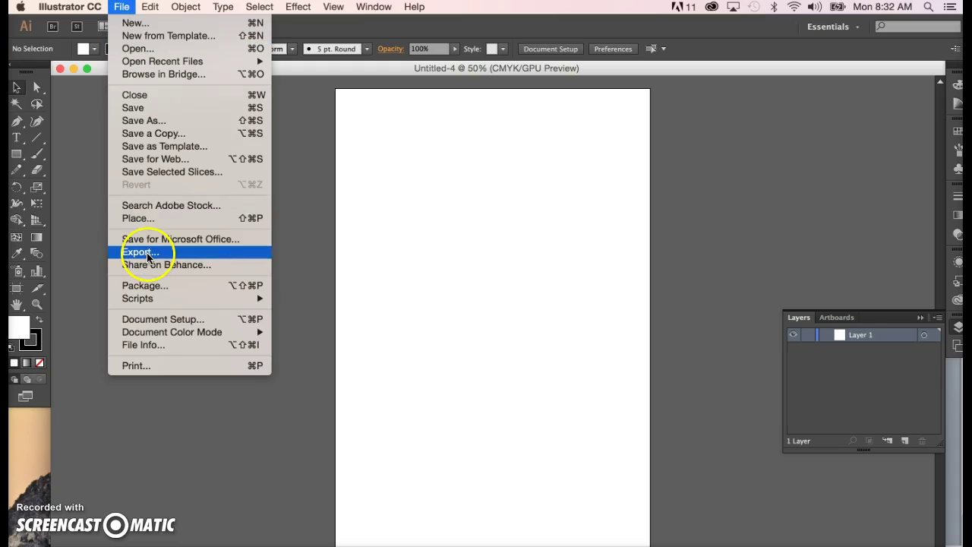
{"action": "left_click", "coordinate": [137, 218]}
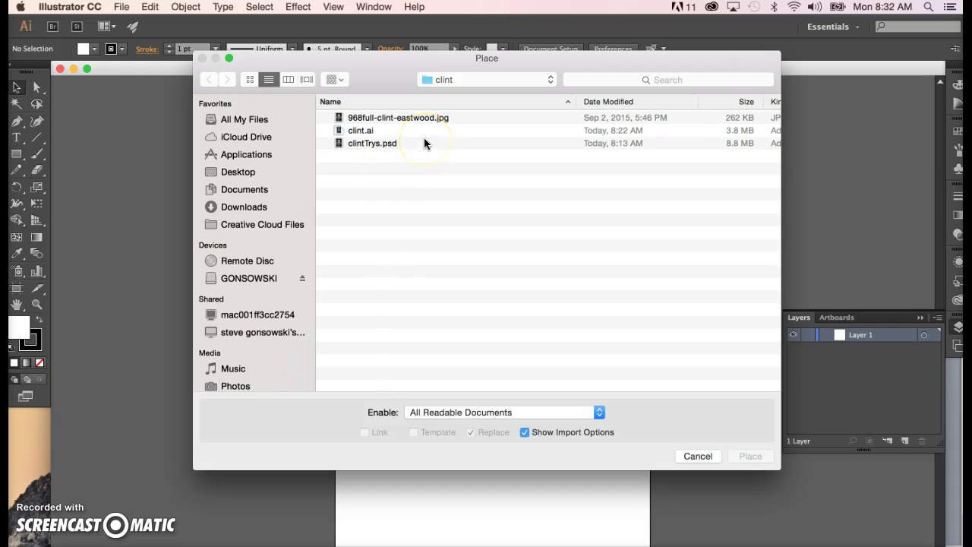
{"action": "left_click", "coordinate": [408, 117]}
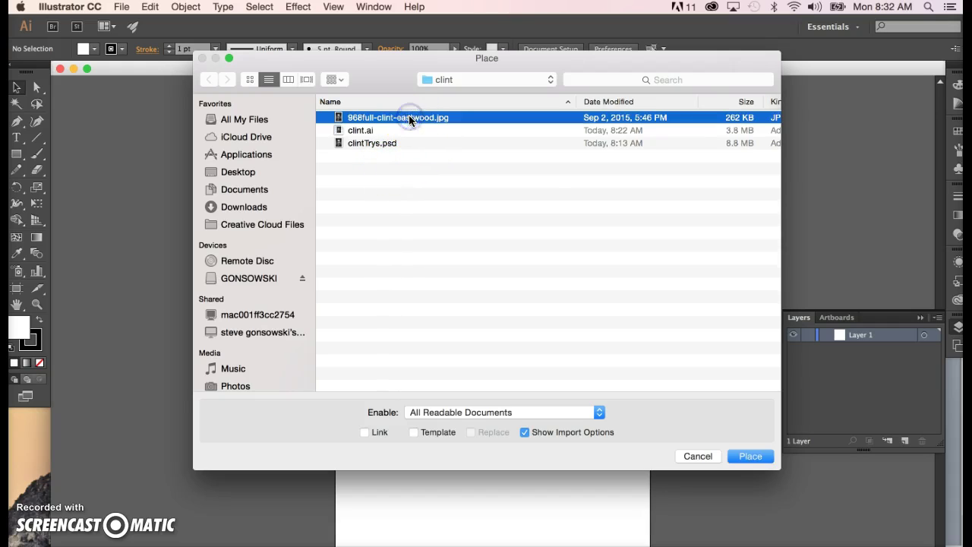
{"action": "left_click", "coordinate": [749, 455]}
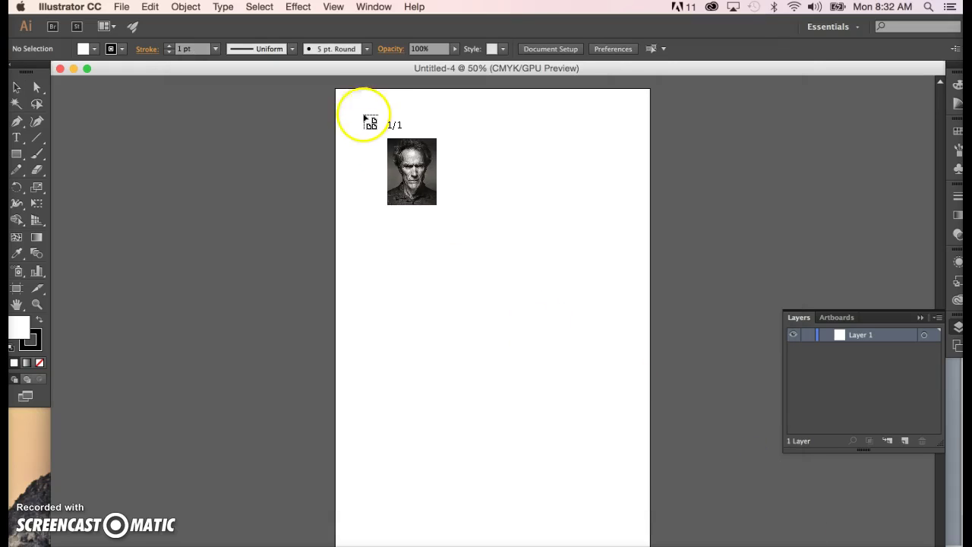
{"action": "left_click", "coordinate": [350, 109]}
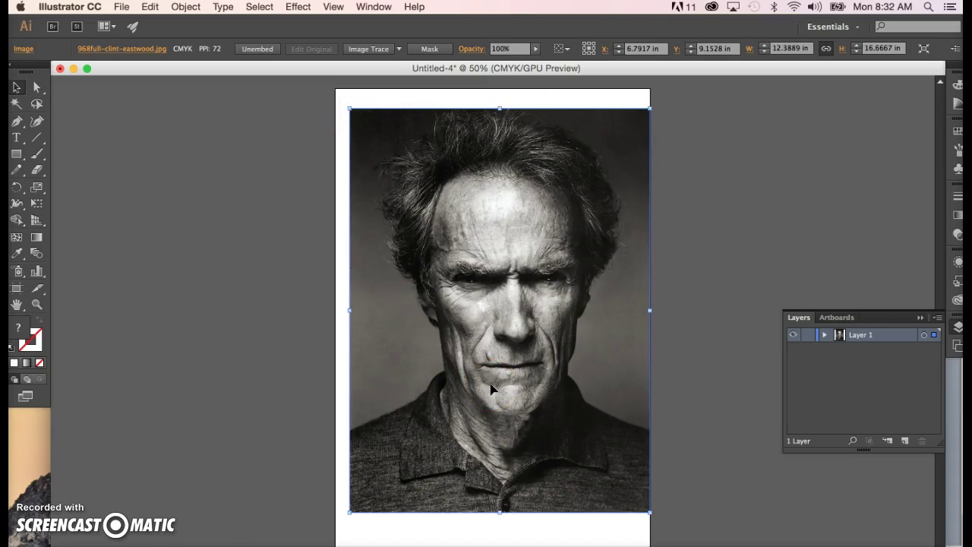
Delete the placed portrait from the artboard
{"action": "left_click", "coordinate": [490, 385]}
{"action": "key", "text": "Delete"}
{"action": "left_click", "coordinate": [366, 331]}
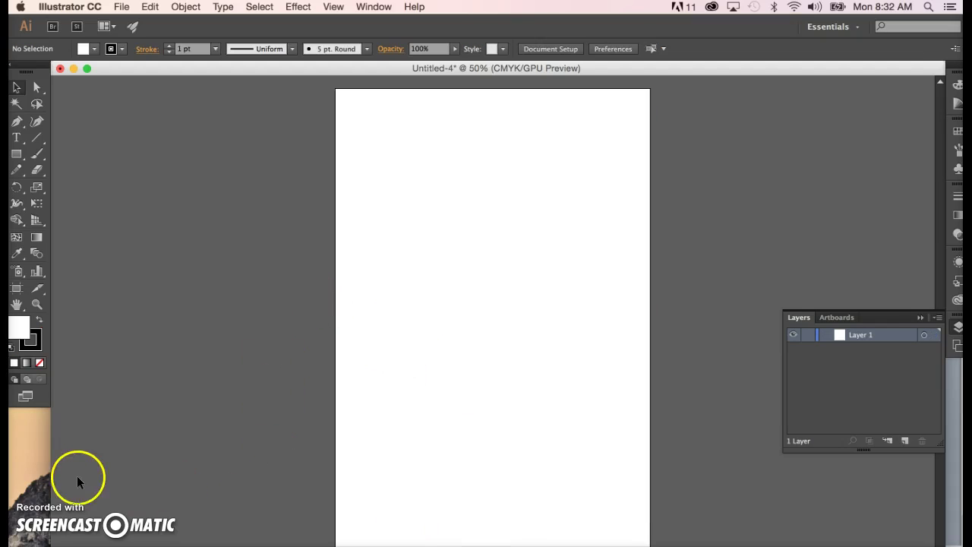
Switch to Finder with the other applications hidden, and move clintTrys.psd from the clint folder to the Trash
{"action": "left_click", "coordinate": [36, 447]}
{"action": "key", "text": "alt+super+h"}
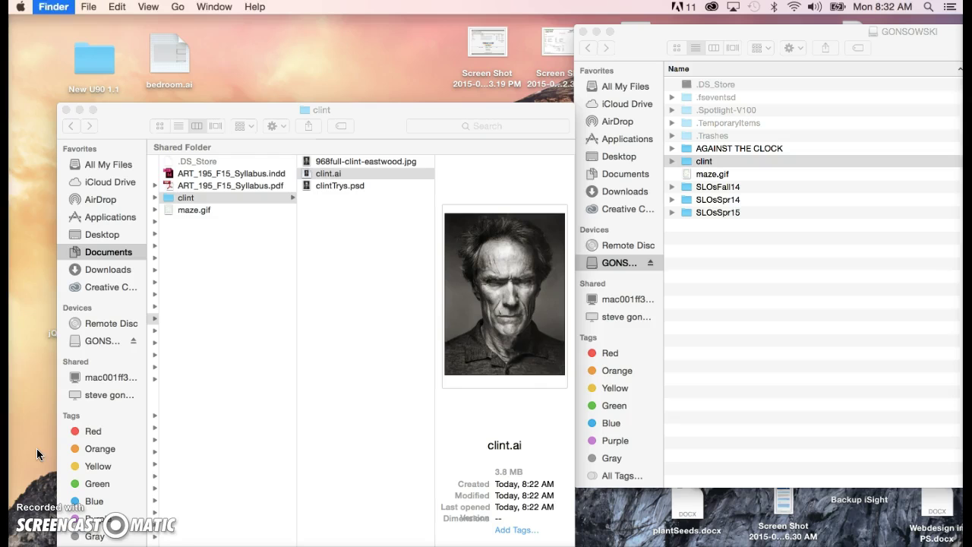
{"action": "left_click", "coordinate": [336, 188]}
{"action": "left_click", "coordinate": [335, 185]}
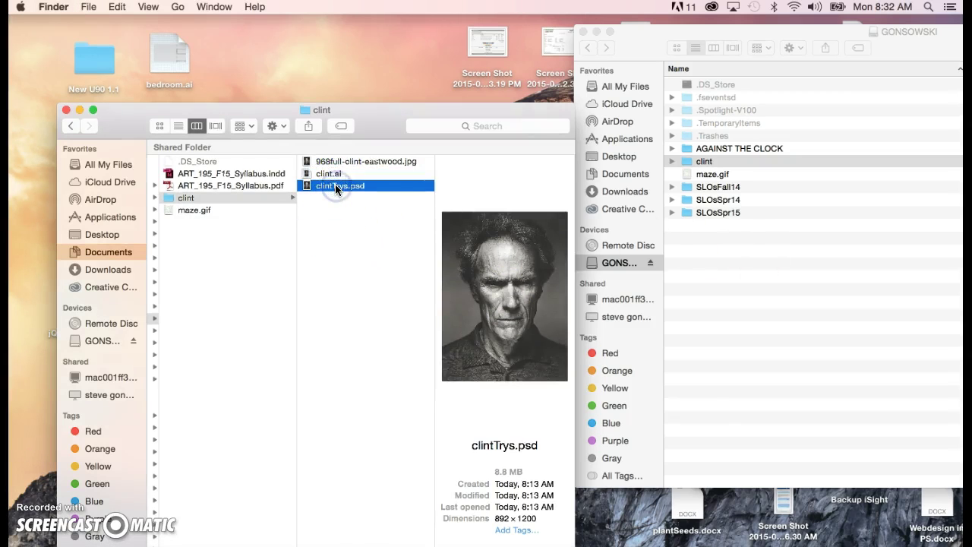
{"action": "key", "text": "super+BackSpace"}
{"action": "left_click", "coordinate": [342, 189]}
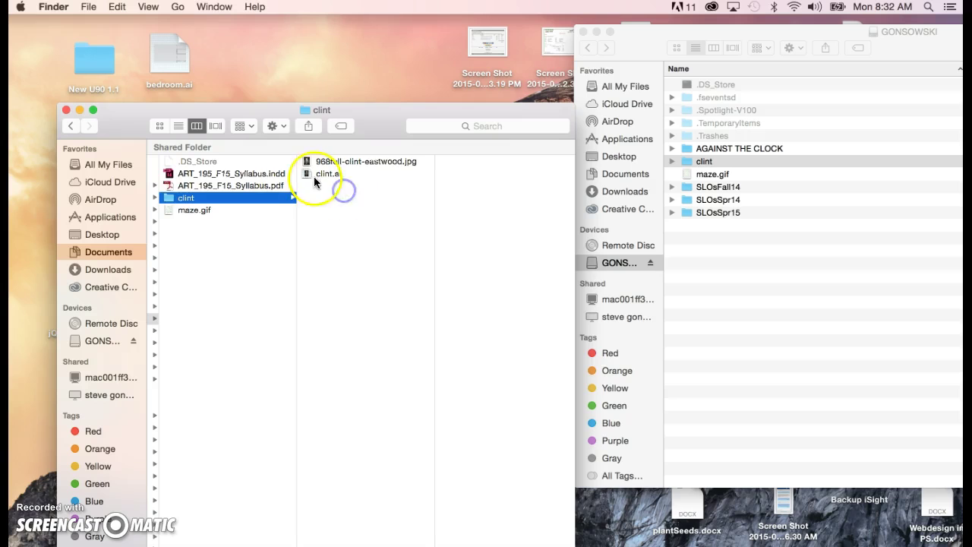
Open 968full-clint-eastwood.jpg from the clint folder in Photoshop
{"action": "left_click", "coordinate": [327, 175]}
{"action": "left_click", "coordinate": [358, 162]}
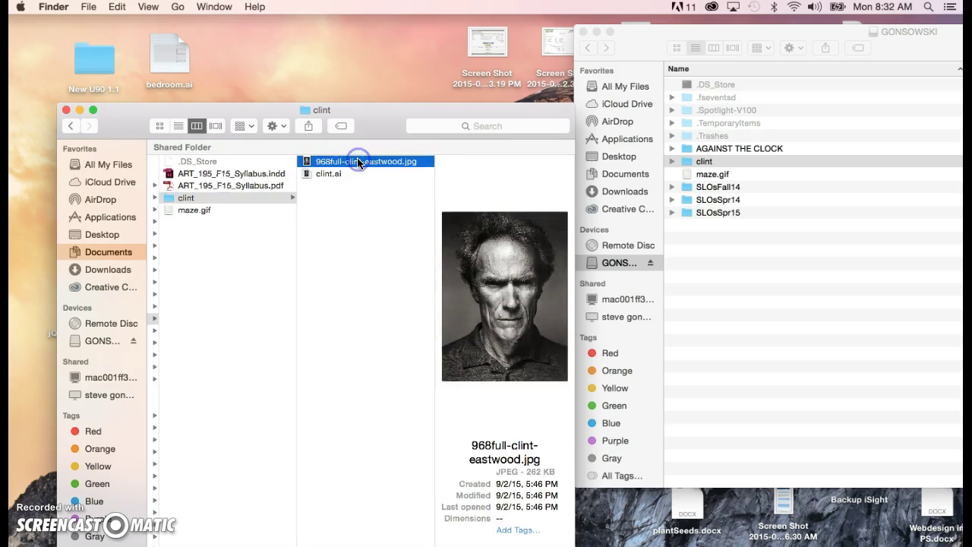
{"action": "left_click_drag", "start_coordinate": [358, 161], "coordinate": [672, 535]}
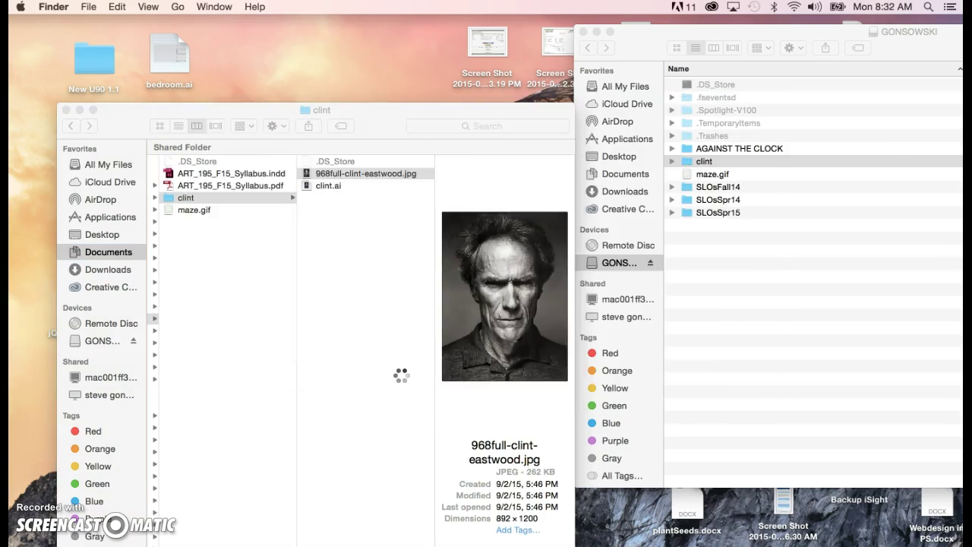
{"action": "left_click", "coordinate": [380, 362]}
{"action": "left_click", "coordinate": [408, 287]}
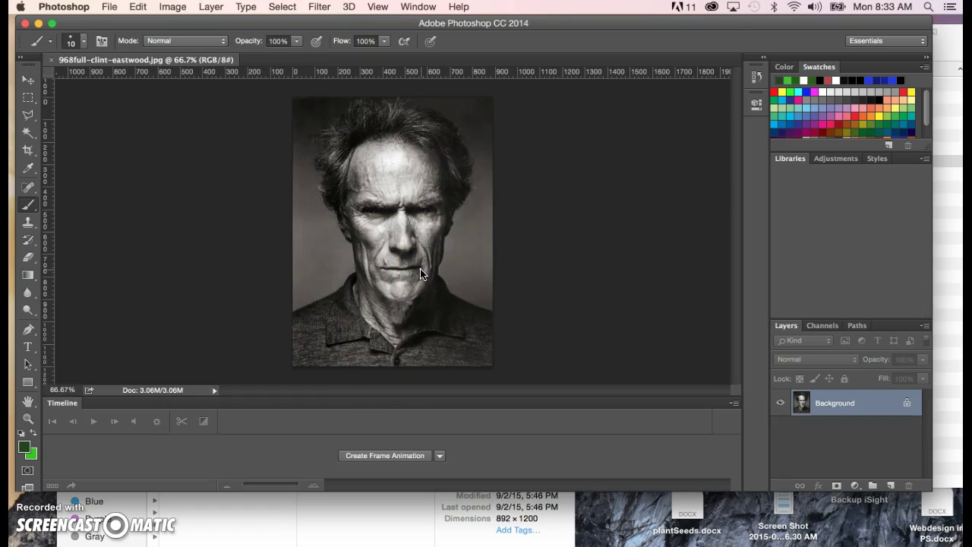
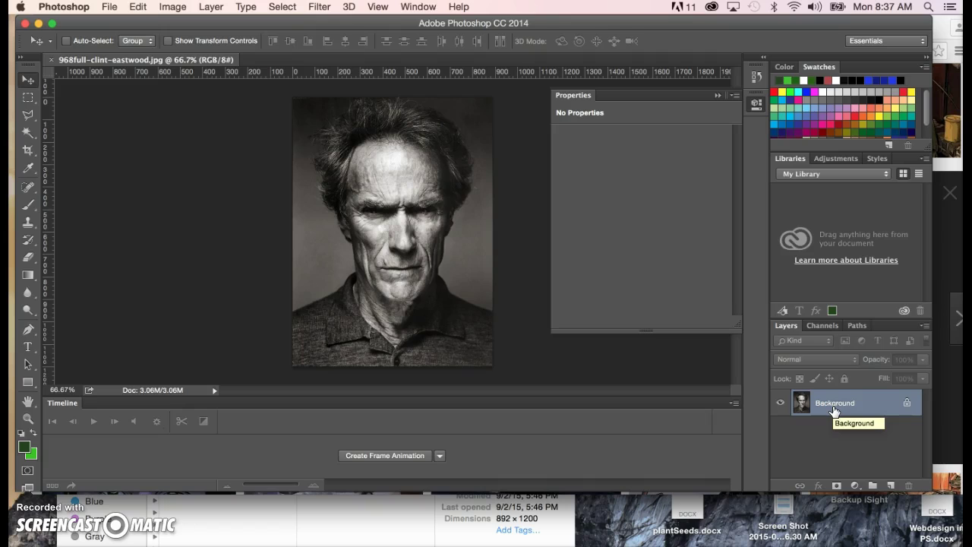
Add a Levels adjustment layer above the Background layer of the portrait photo
{"action": "left_click", "coordinate": [832, 403]}
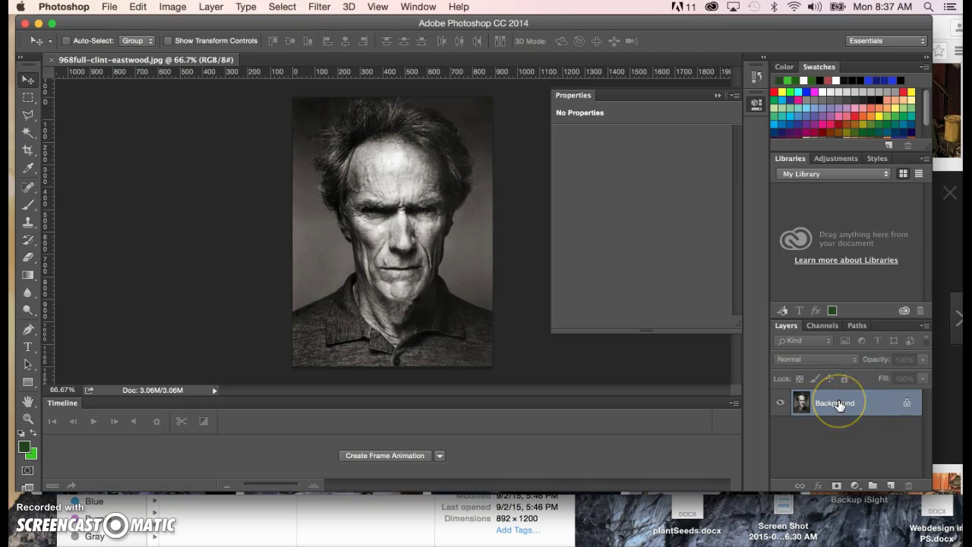
{"action": "left_click", "coordinate": [838, 404]}
{"action": "left_click", "coordinate": [838, 400]}
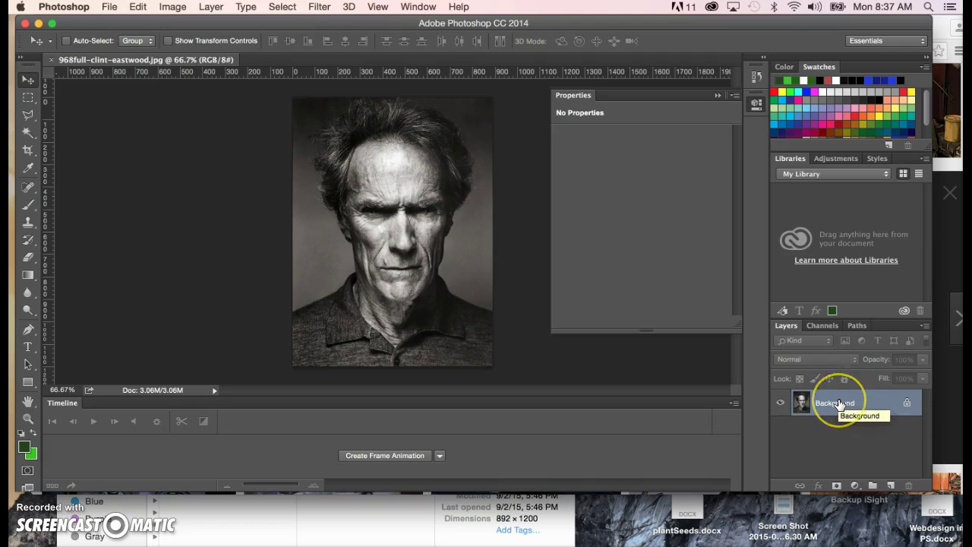
{"action": "left_click_drag", "start_coordinate": [840, 403], "coordinate": [854, 484]}
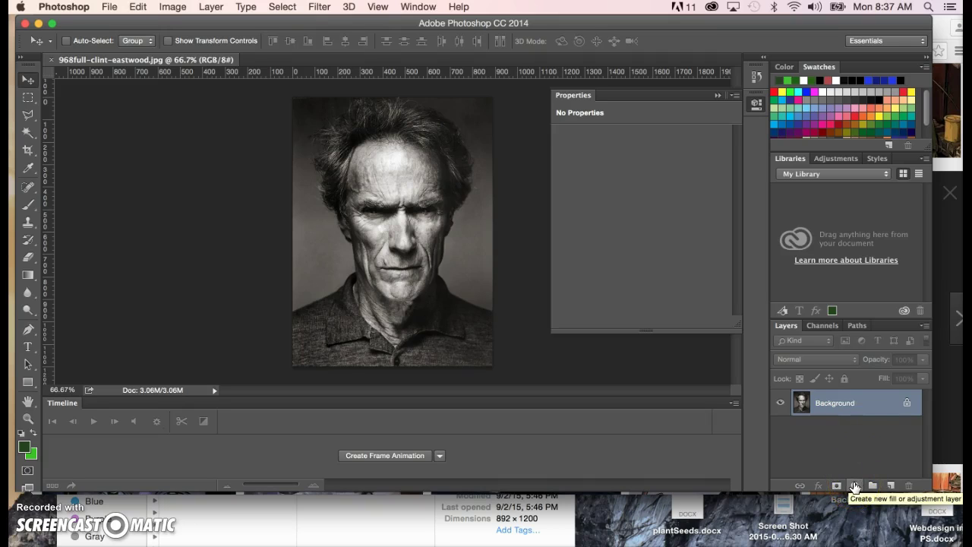
{"action": "left_click", "coordinate": [855, 486]}
{"action": "left_click", "coordinate": [856, 488]}
{"action": "left_click", "coordinate": [856, 487]}
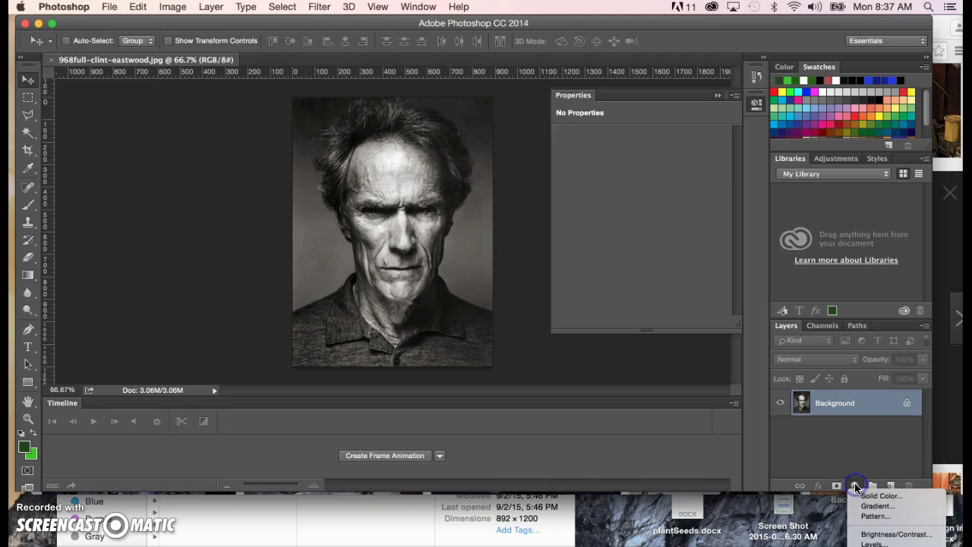
{"action": "left_click", "coordinate": [874, 542]}
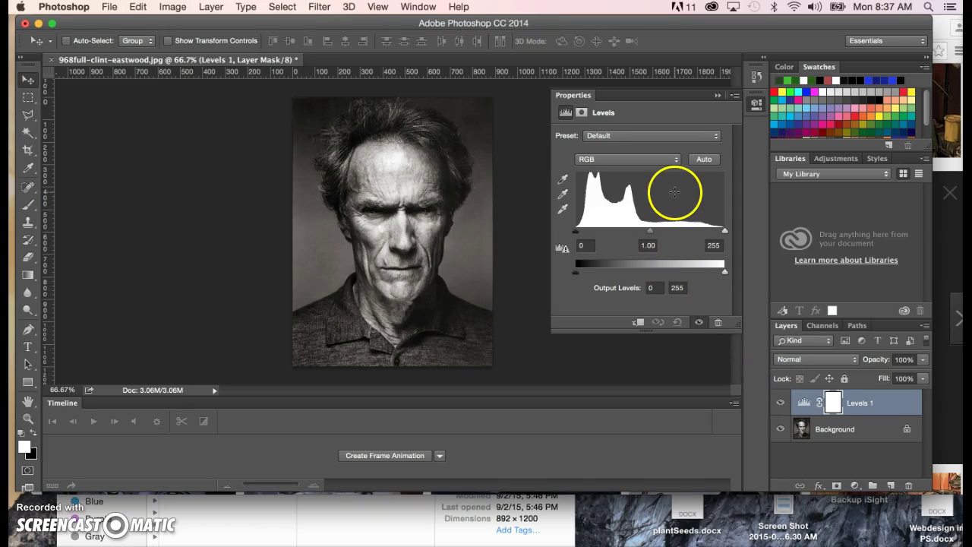
Apply automatic levels to the portrait and try a harsh contrast with input black point 78 and white point 138
{"action": "left_click", "coordinate": [704, 160]}
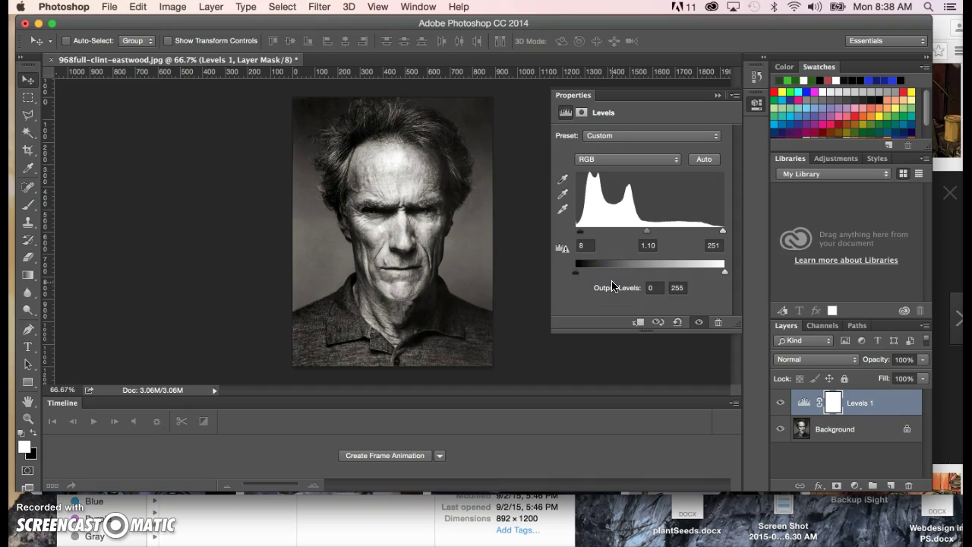
{"action": "left_click_drag", "start_coordinate": [602, 265], "coordinate": [586, 235]}
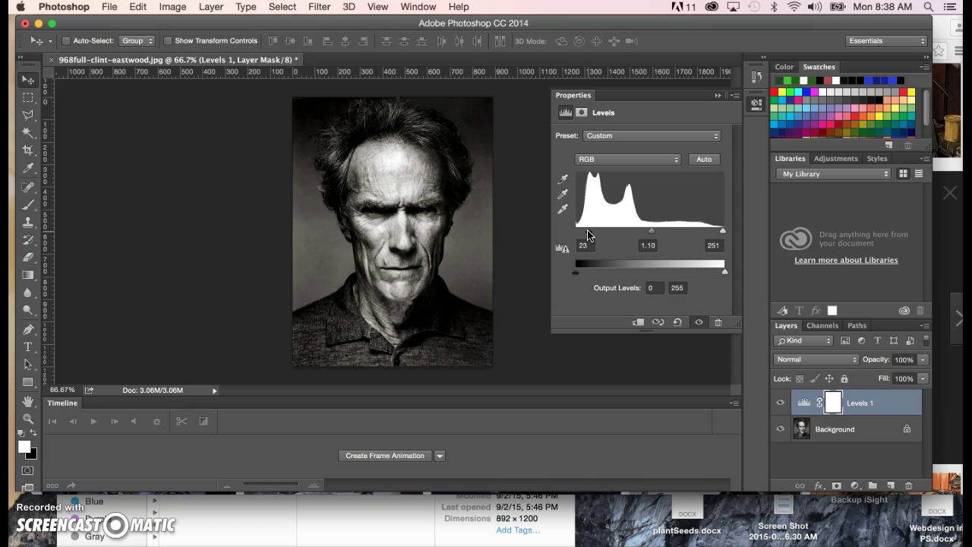
{"action": "left_click_drag", "start_coordinate": [721, 231], "coordinate": [659, 233]}
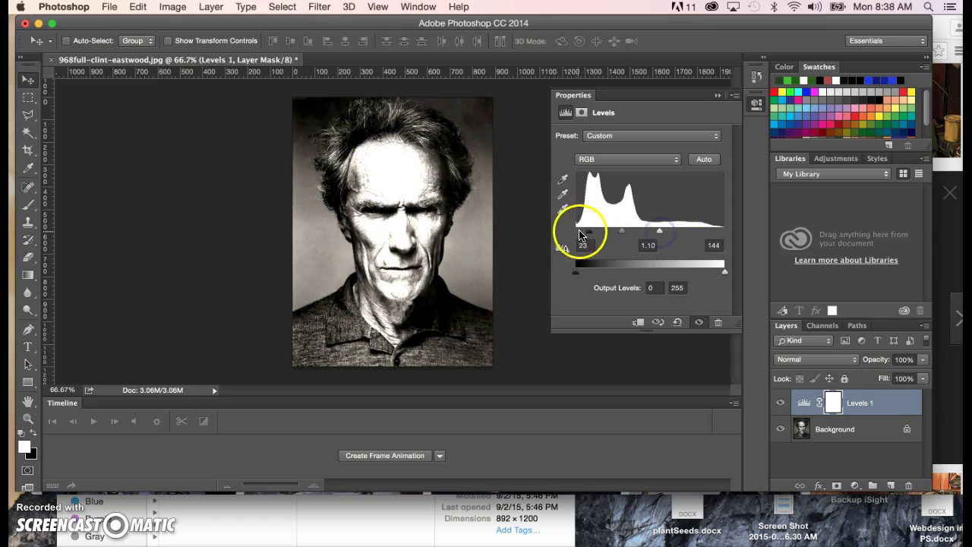
{"action": "left_click_drag", "start_coordinate": [581, 234], "coordinate": [657, 234]}
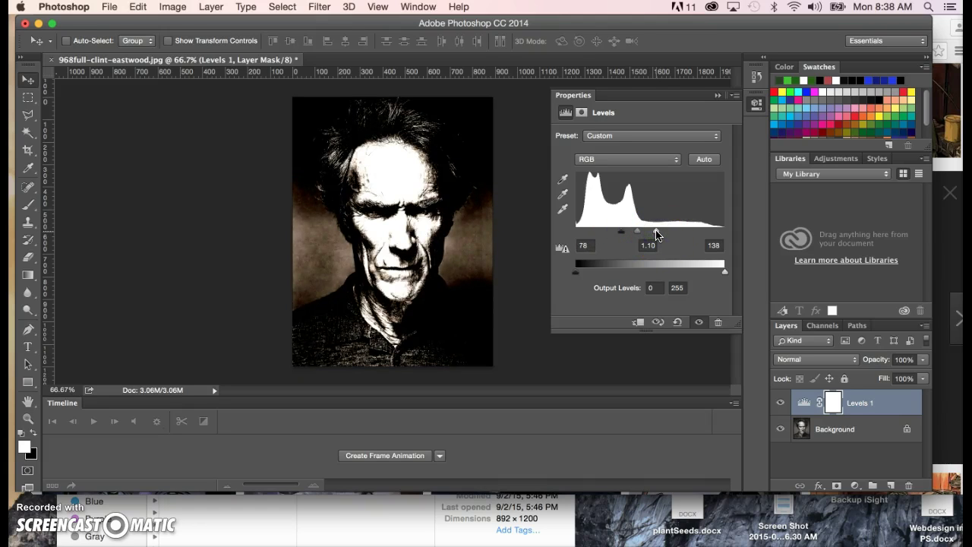
Return the Levels input white point to 255 and the black point to 0
{"action": "left_click_drag", "start_coordinate": [655, 233], "coordinate": [733, 234]}
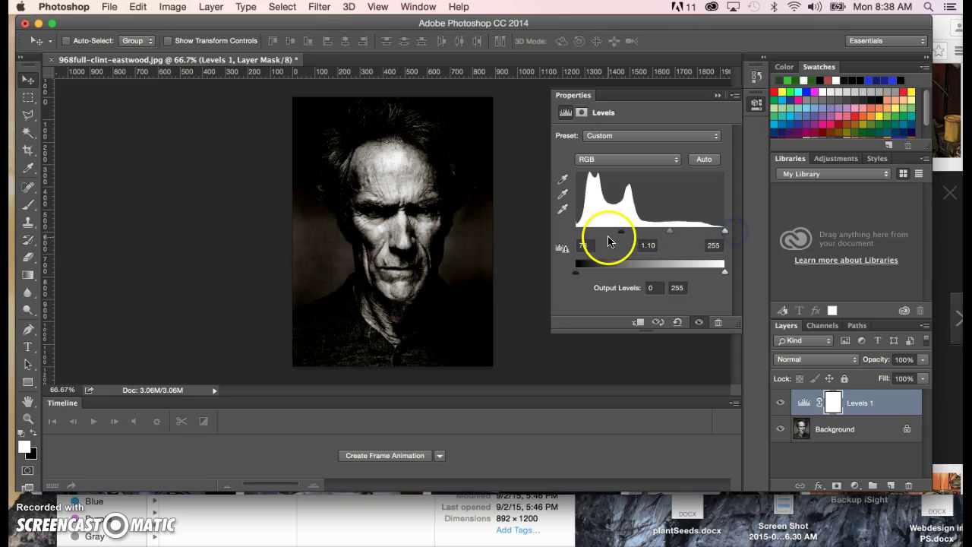
{"action": "left_click_drag", "start_coordinate": [621, 234], "coordinate": [572, 228]}
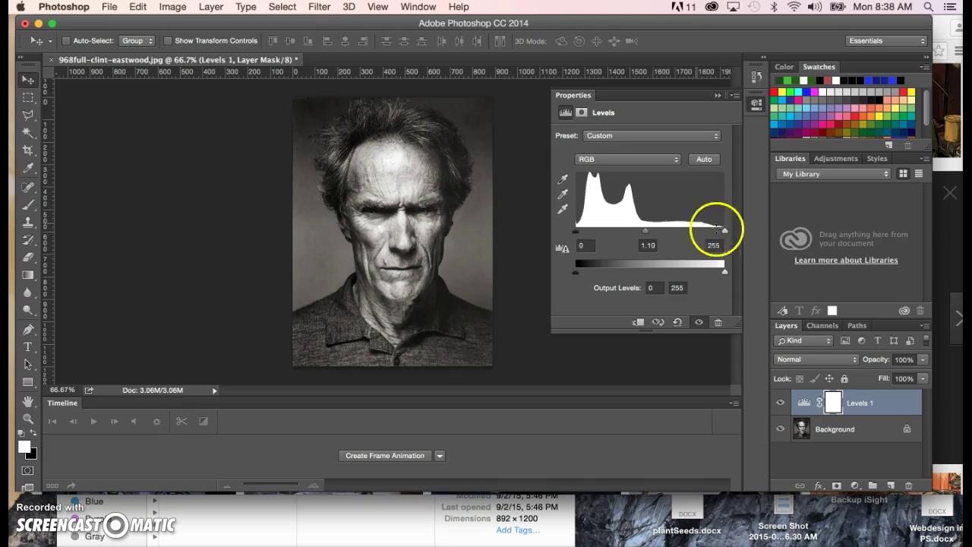
Reopen the settings of the Levels 1 adjustment and brighten the midtones to 1.61
{"action": "left_click", "coordinate": [836, 430]}
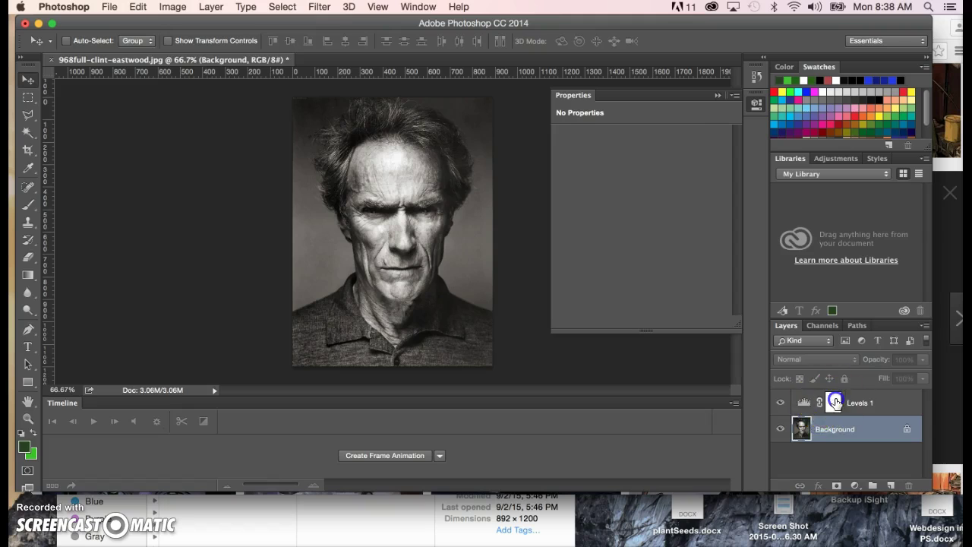
{"action": "left_click", "coordinate": [834, 402]}
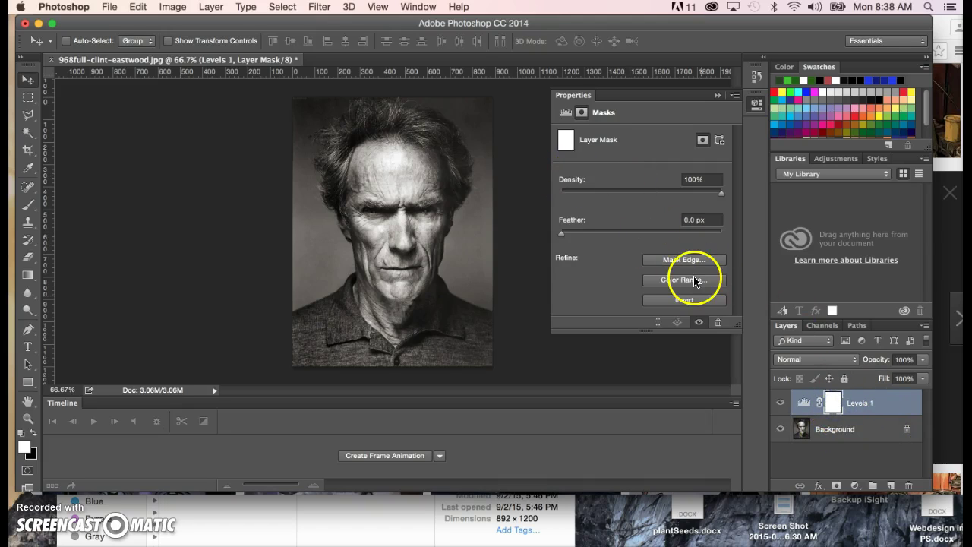
{"action": "left_click", "coordinate": [806, 403]}
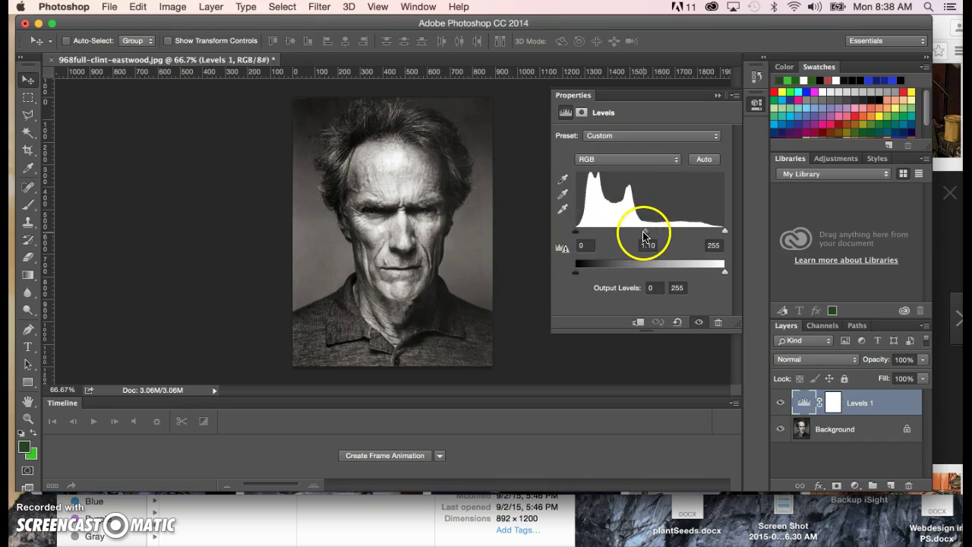
{"action": "mouse_move", "coordinate": [645, 236]}
{"action": "left_mouse_down"}
{"action": "mouse_move", "coordinate": [672, 235]}
{"action": "mouse_move", "coordinate": [632, 235]}
{"action": "left_mouse_up"}
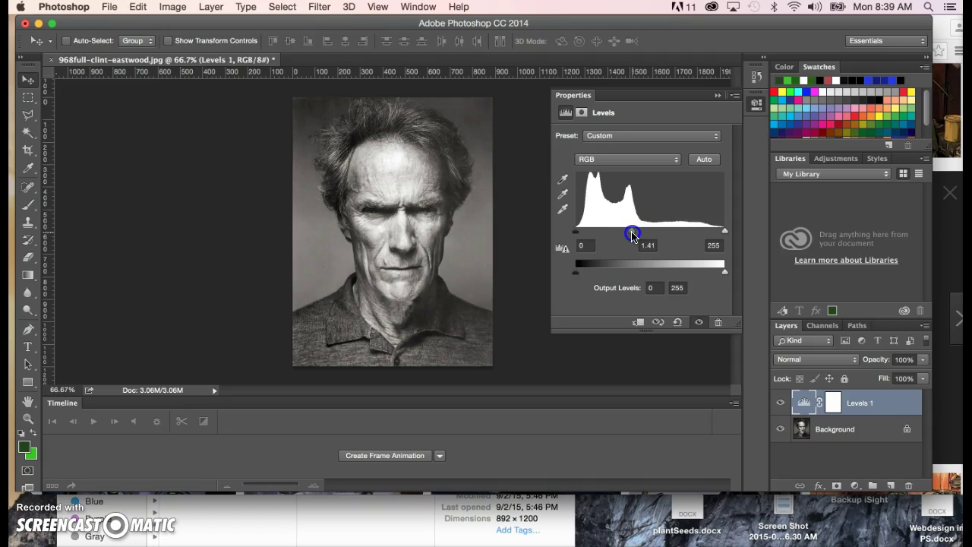
{"action": "left_click_drag", "start_coordinate": [635, 234], "coordinate": [626, 233]}
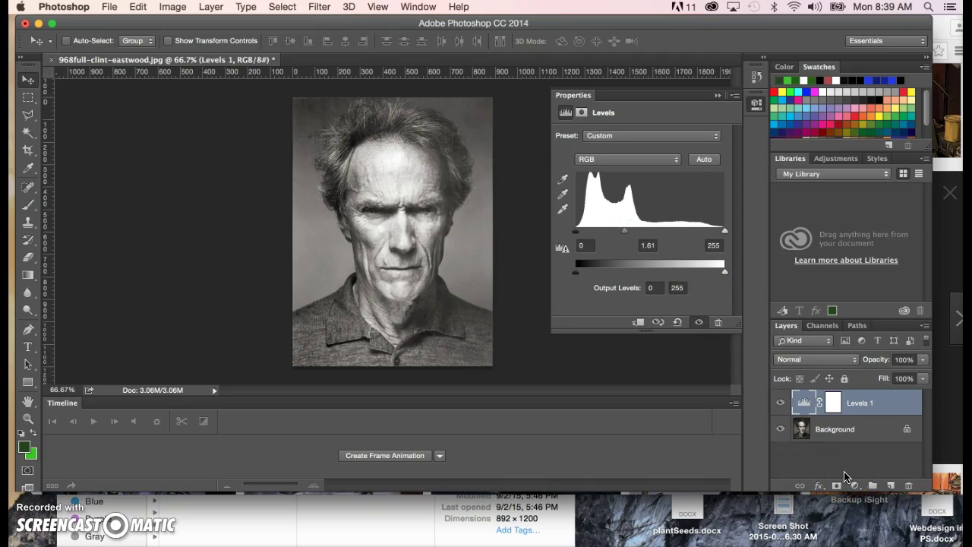
Compare the photo with and without the Levels 1 layer, and set the midtone input level to 1.31
{"action": "left_click_drag", "start_coordinate": [844, 476], "coordinate": [787, 412]}
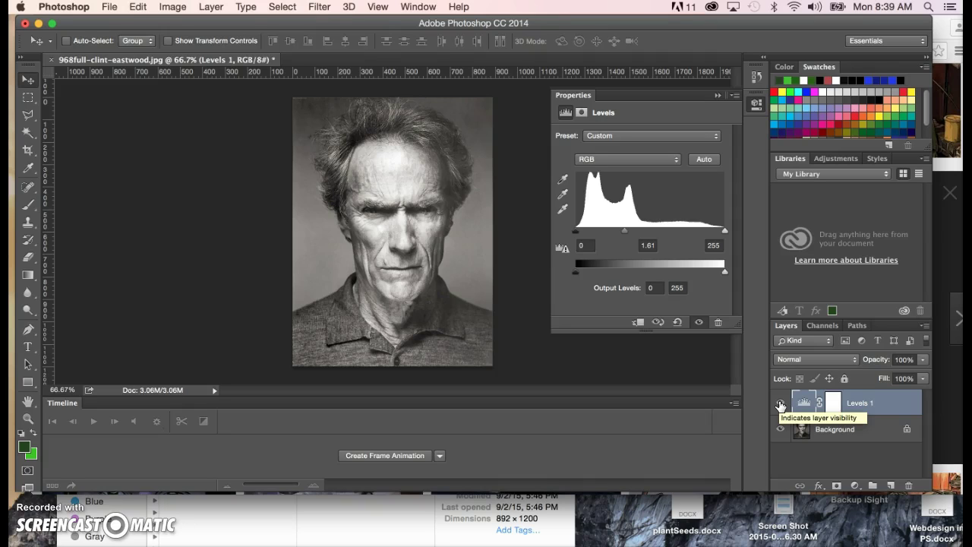
{"action": "left_click", "coordinate": [780, 404]}
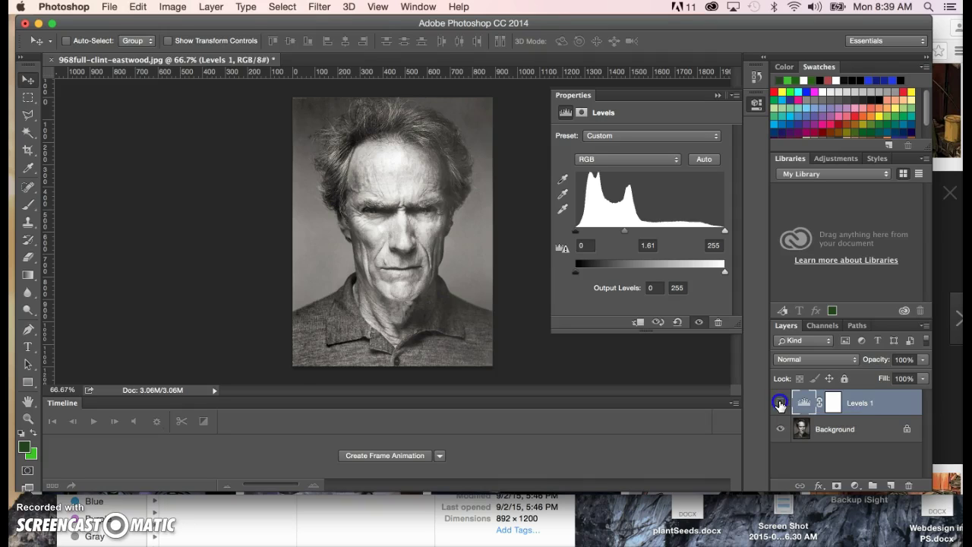
{"action": "left_click", "coordinate": [780, 403]}
{"action": "left_click", "coordinate": [780, 403]}
{"action": "left_click", "coordinate": [780, 403]}
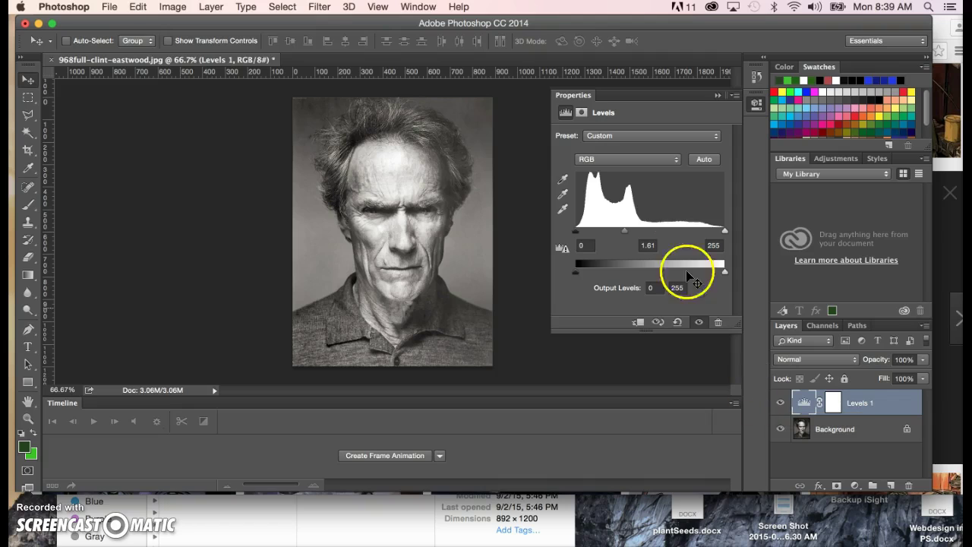
{"action": "left_click", "coordinate": [624, 233]}
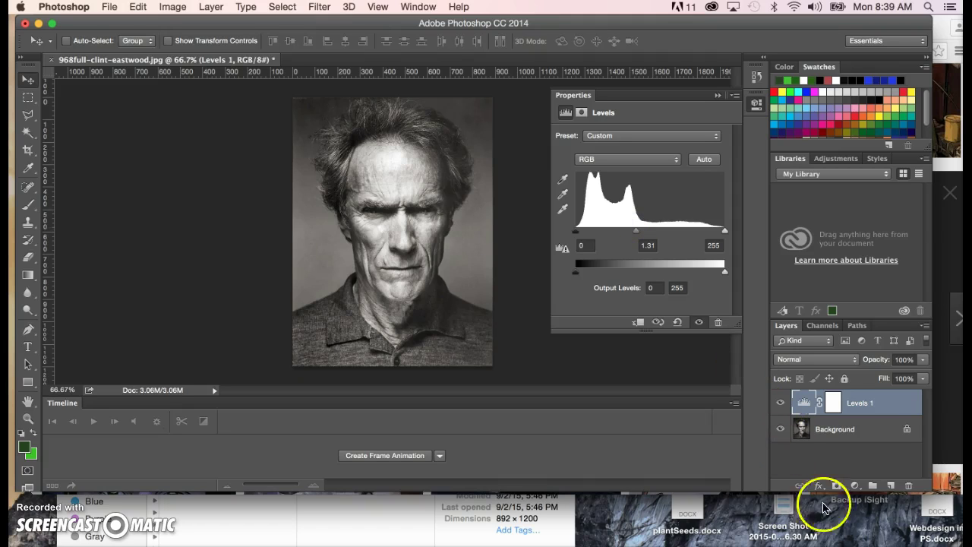
Save the adjusted photo as clintAdjusted.psd in the clint folder, in Photoshop format with layers and maximized compatibility
{"action": "left_click", "coordinate": [110, 7]}
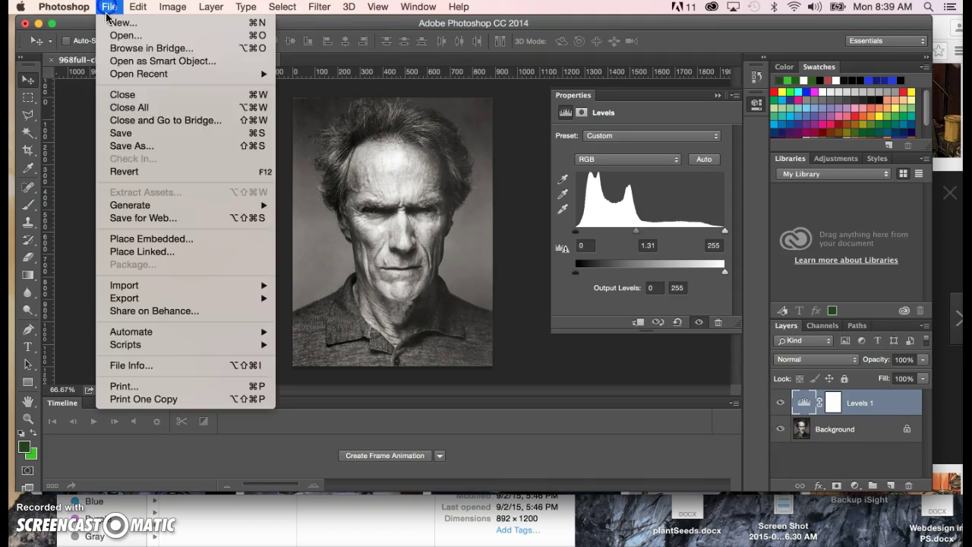
{"action": "left_click", "coordinate": [137, 146]}
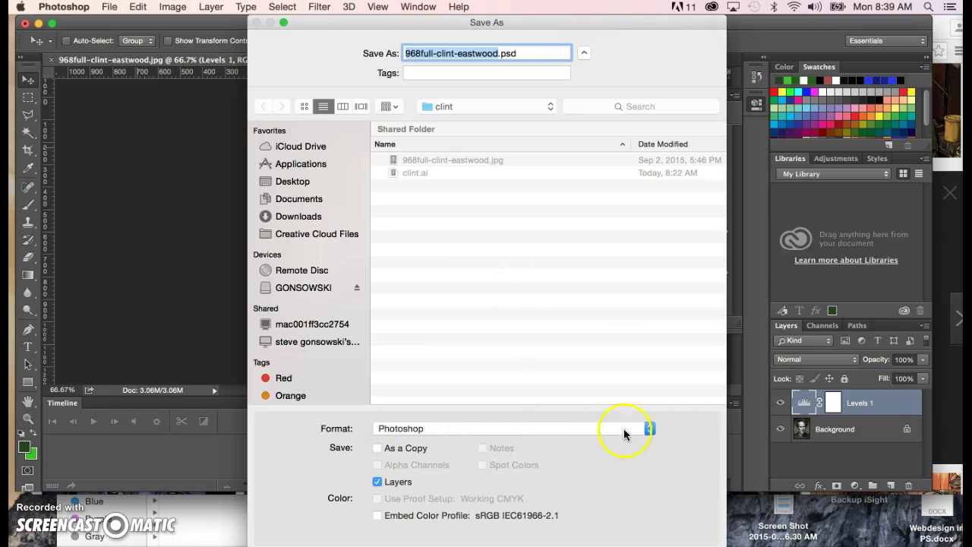
{"action": "left_click", "coordinate": [647, 428]}
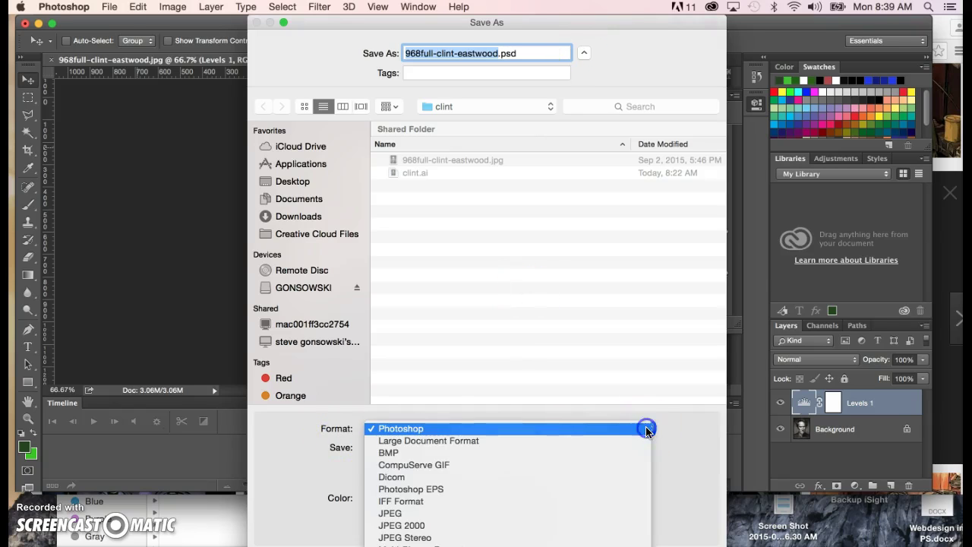
{"action": "left_click", "coordinate": [477, 428]}
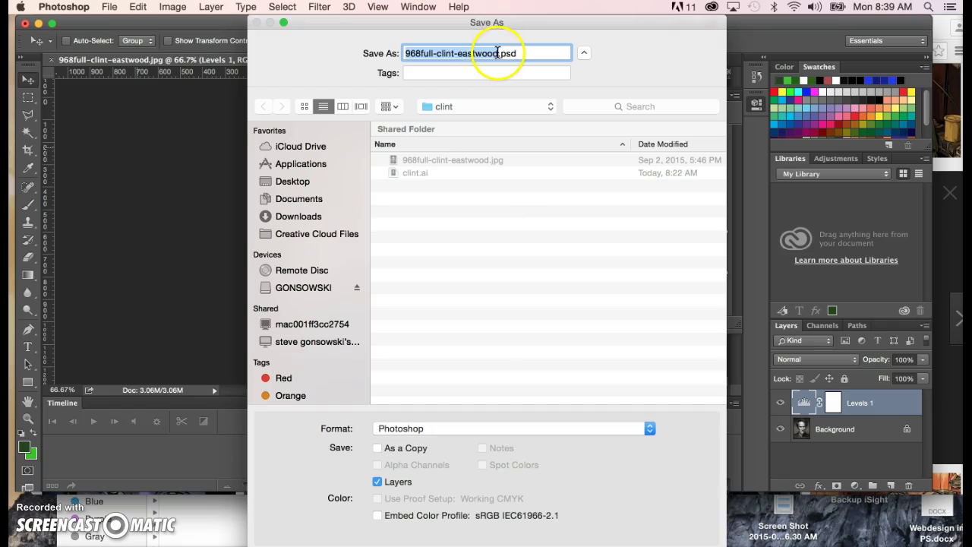
{"action": "left_click", "coordinate": [258, 39]}
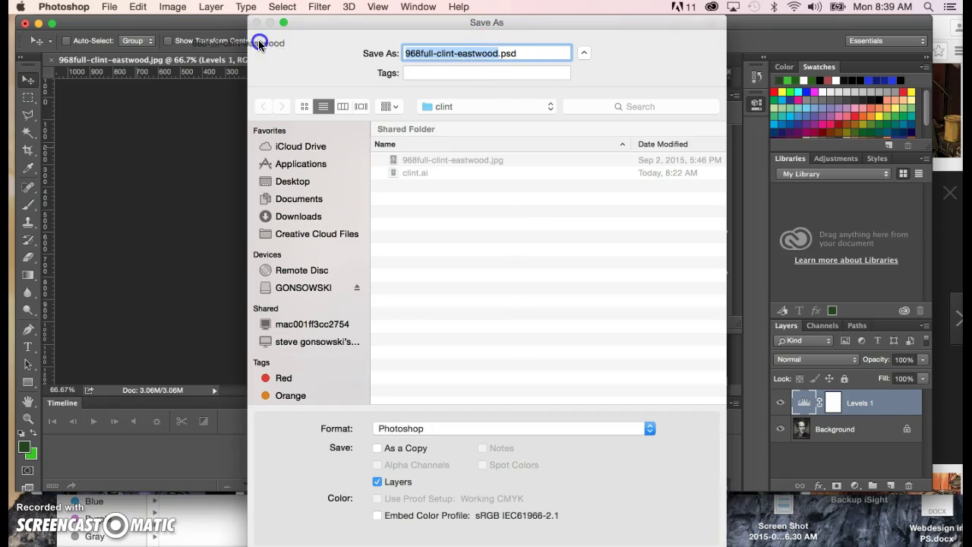
{"action": "type", "text": "clintAdjusted"}
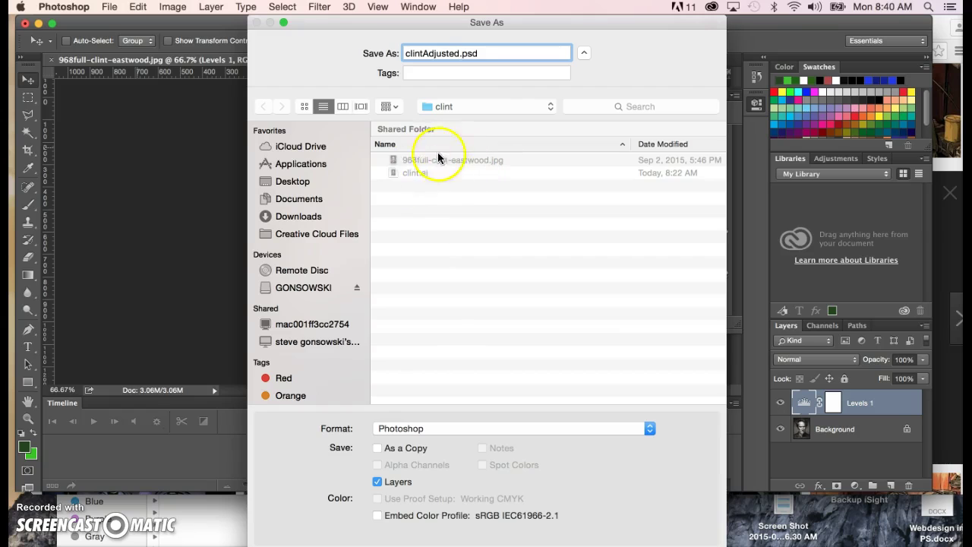
{"action": "key", "text": "Return"}
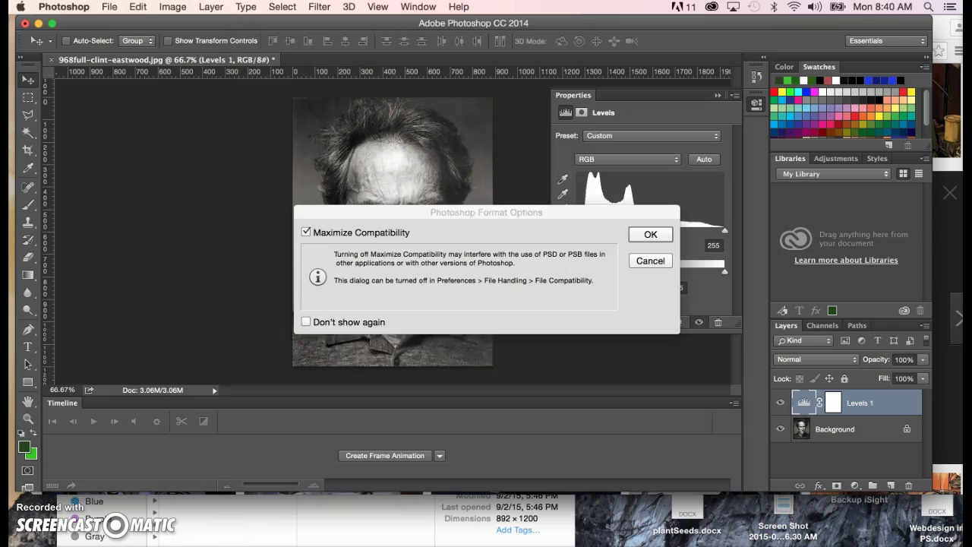
{"action": "left_click", "coordinate": [651, 234]}
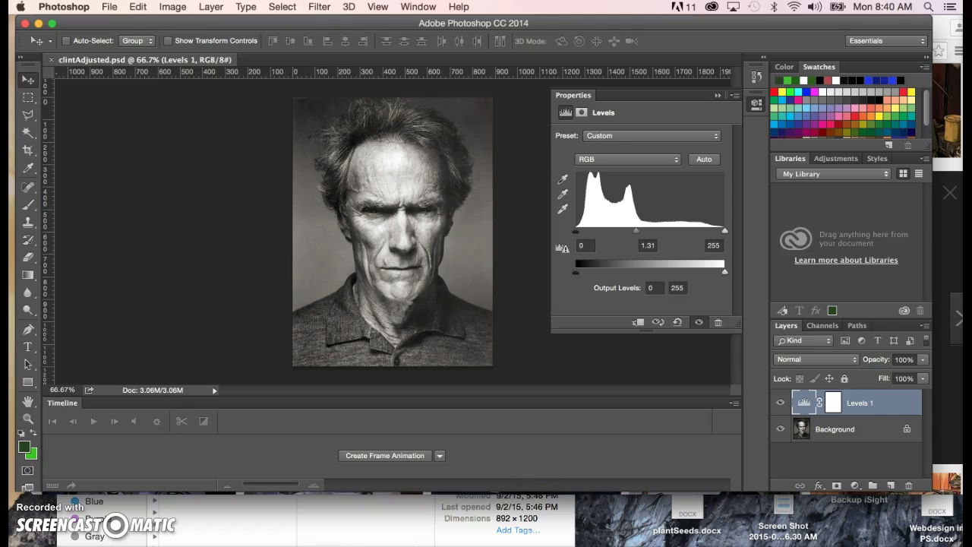
Switch to Illustrator and place clintAdjusted.psd as a linked file at original size near the artboard's upper-left corner
{"action": "key", "text": "super+Tab"}
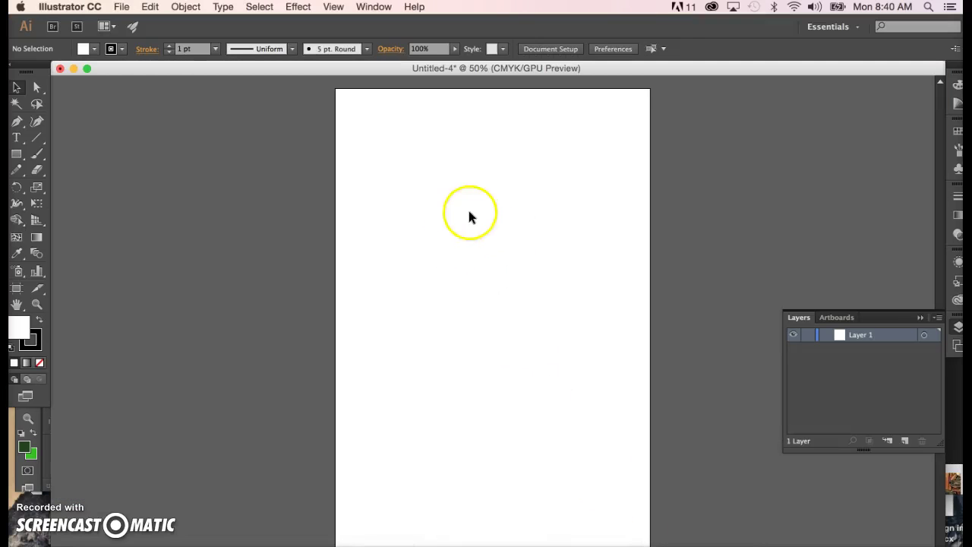
{"action": "left_click", "coordinate": [122, 8]}
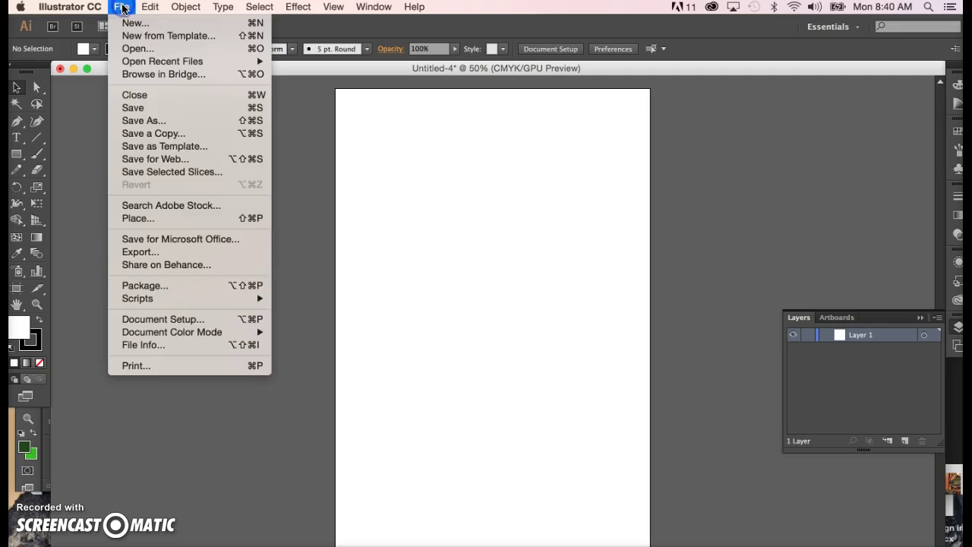
{"action": "left_click", "coordinate": [154, 219]}
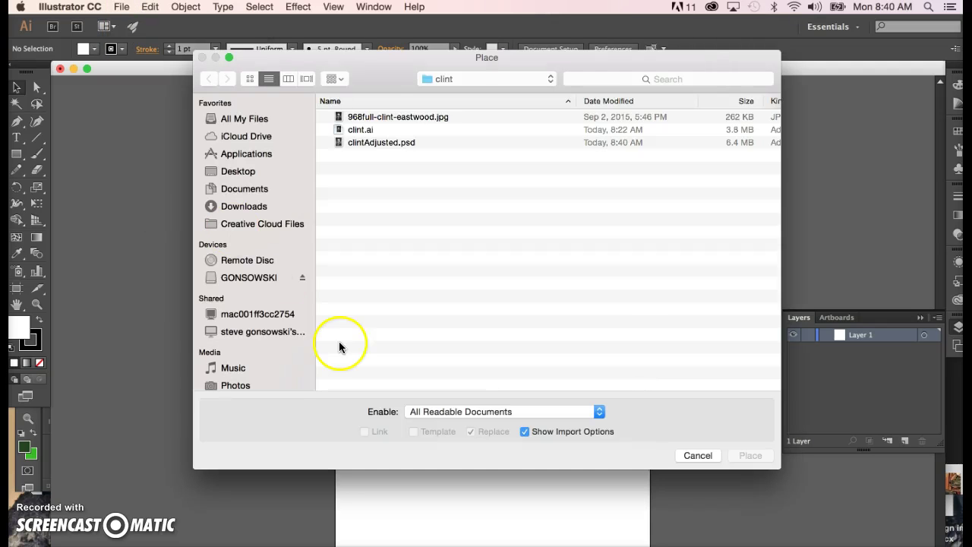
{"action": "left_click", "coordinate": [383, 143]}
{"action": "left_click", "coordinate": [365, 431]}
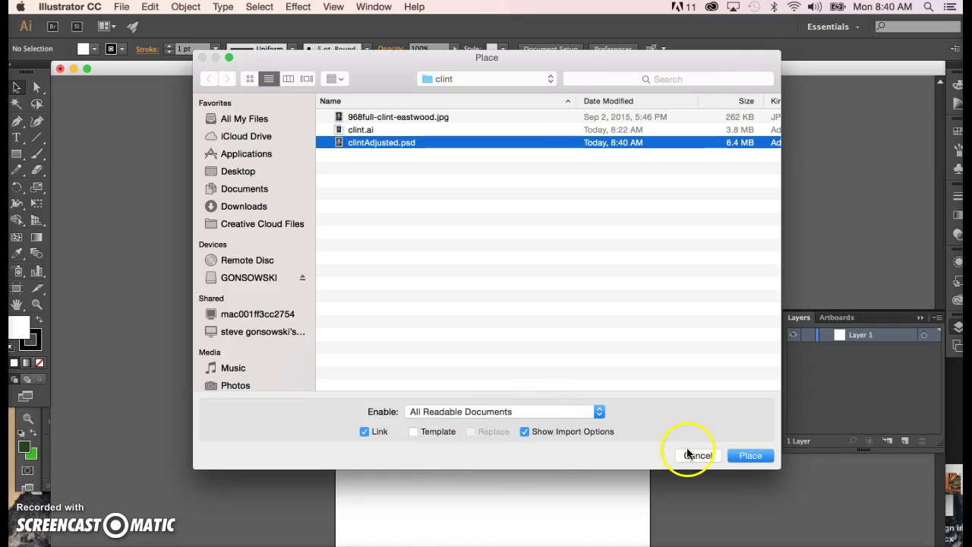
{"action": "left_click", "coordinate": [756, 455]}
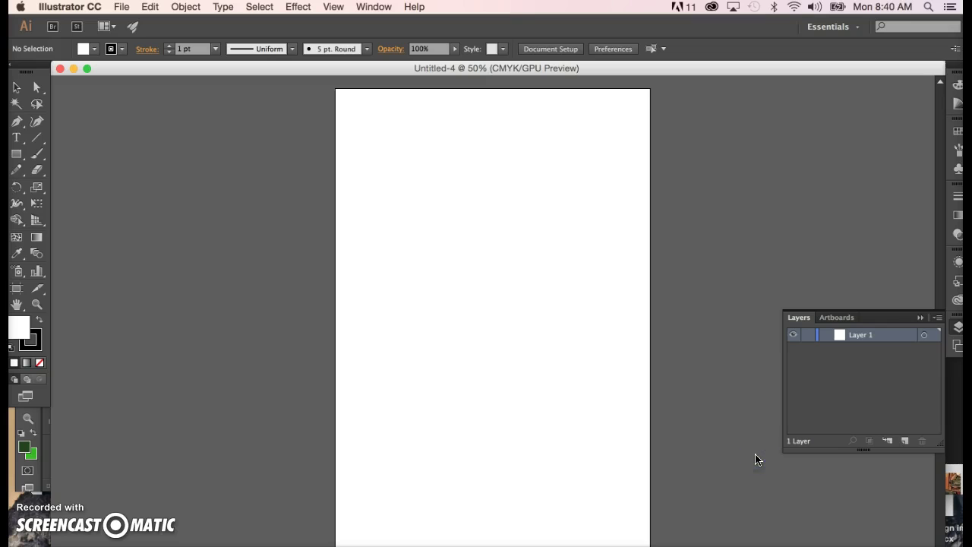
{"action": "left_click", "coordinate": [344, 104]}
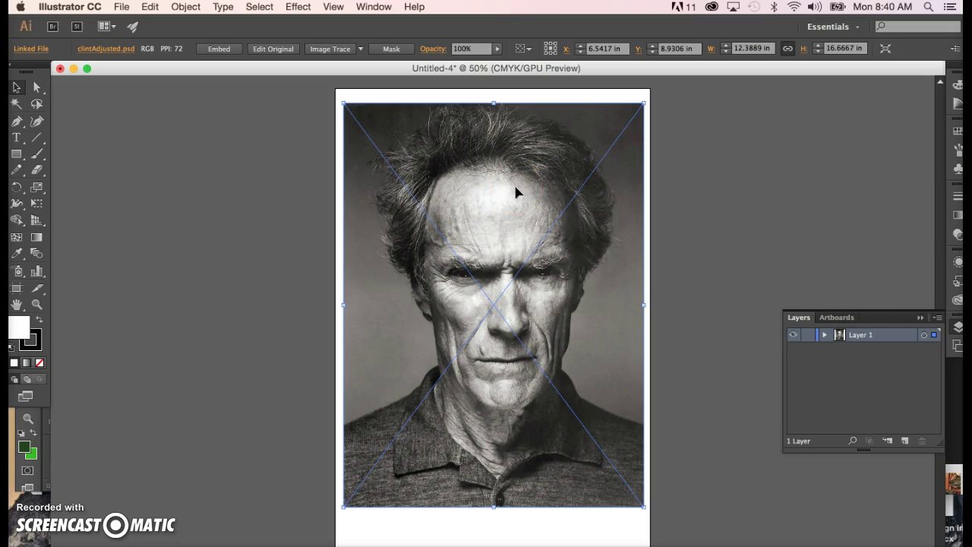
Move the placed portrait up and left past the artboard's left edge, to about X 5.79 in, Y 8.51 in
{"action": "mouse_move", "coordinate": [514, 187]}
{"action": "left_mouse_down"}
{"action": "mouse_move", "coordinate": [410, 186]}
{"action": "mouse_move", "coordinate": [513, 187]}
{"action": "left_mouse_up"}
{"action": "mouse_move", "coordinate": [501, 190]}
{"action": "left_mouse_down"}
{"action": "mouse_move", "coordinate": [445, 178]}
{"action": "mouse_move", "coordinate": [497, 177]}
{"action": "left_mouse_up"}
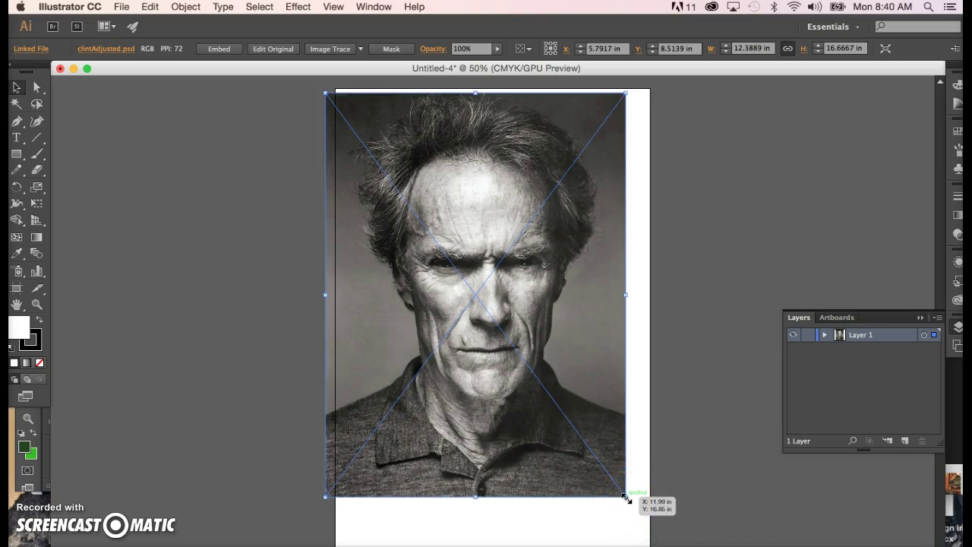
Try scaling the placed portrait proportionally to 8.75 × 11.77 in, and without constrained proportions to about 13.40 × 13.14 in
{"action": "left_click_drag", "start_coordinate": [625, 497], "coordinate": [537, 400]}
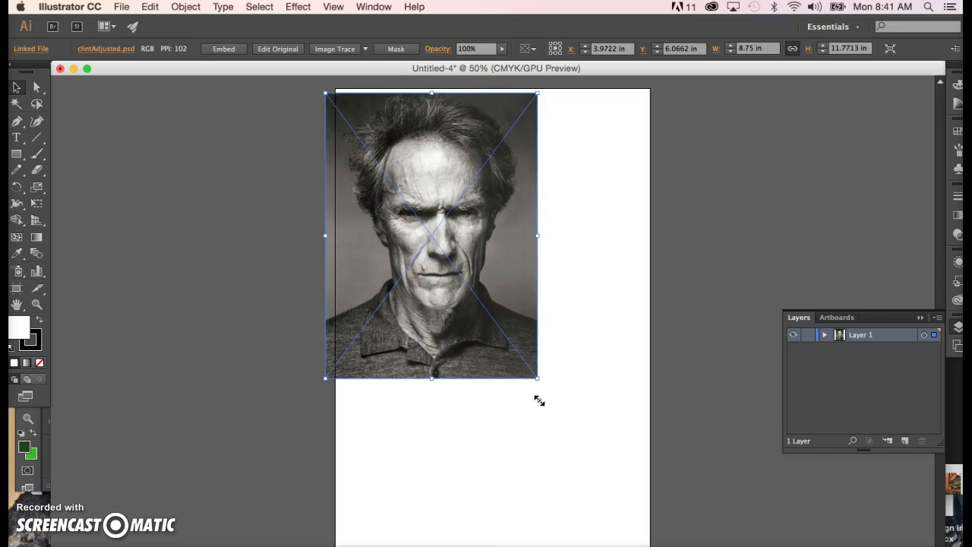
{"action": "left_click_drag", "start_coordinate": [538, 377], "coordinate": [630, 492]}
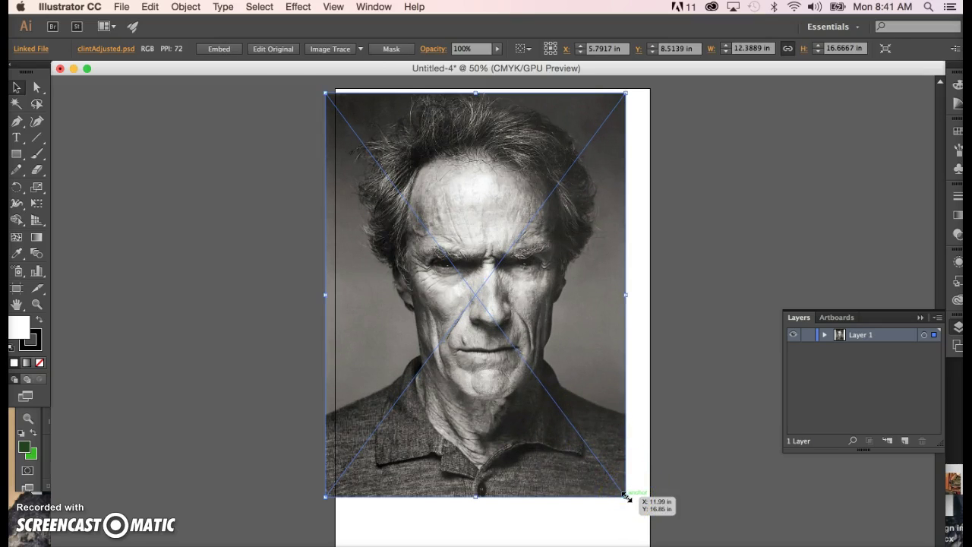
{"action": "left_click_drag", "start_coordinate": [627, 497], "coordinate": [649, 411]}
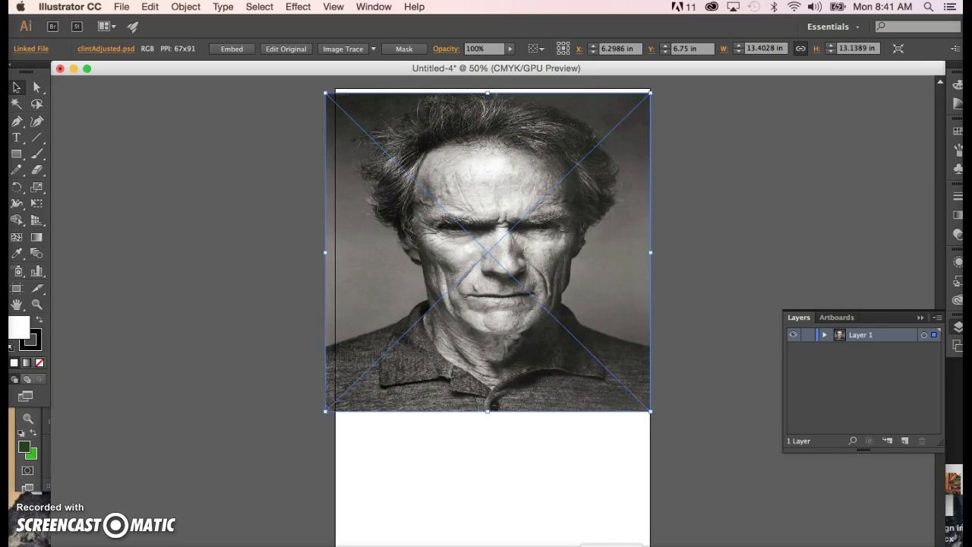
Move the original-size portrait fully inside the artboard, to about X 6.54 in, Y 8.93 in, and deselect it
{"action": "mouse_move", "coordinate": [359, 364]}
{"action": "left_mouse_down"}
{"action": "mouse_move", "coordinate": [316, 364]}
{"action": "mouse_move", "coordinate": [374, 374]}
{"action": "left_mouse_up"}
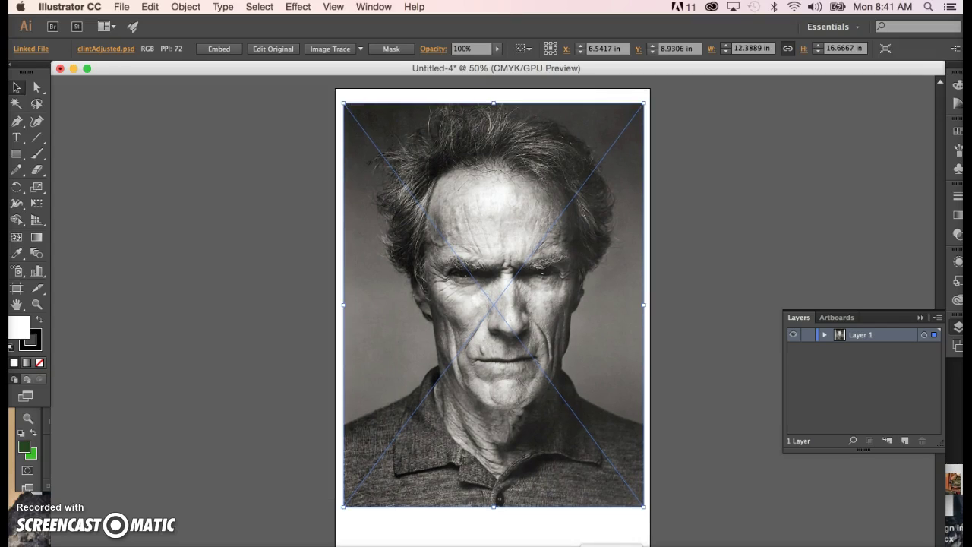
{"action": "left_click", "coordinate": [704, 347]}
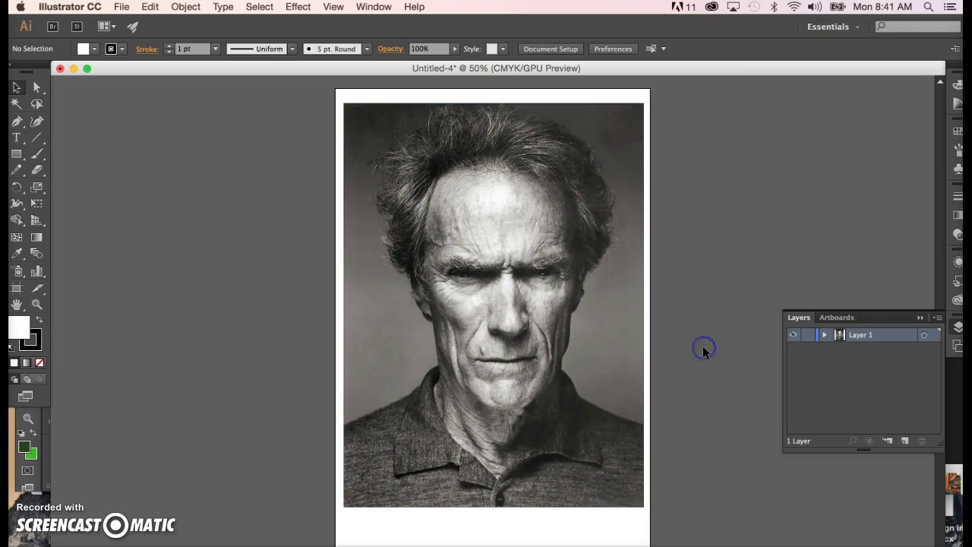
Lock Layer 1 holding the portrait and add a new empty layer above it
{"action": "left_click", "coordinate": [807, 336]}
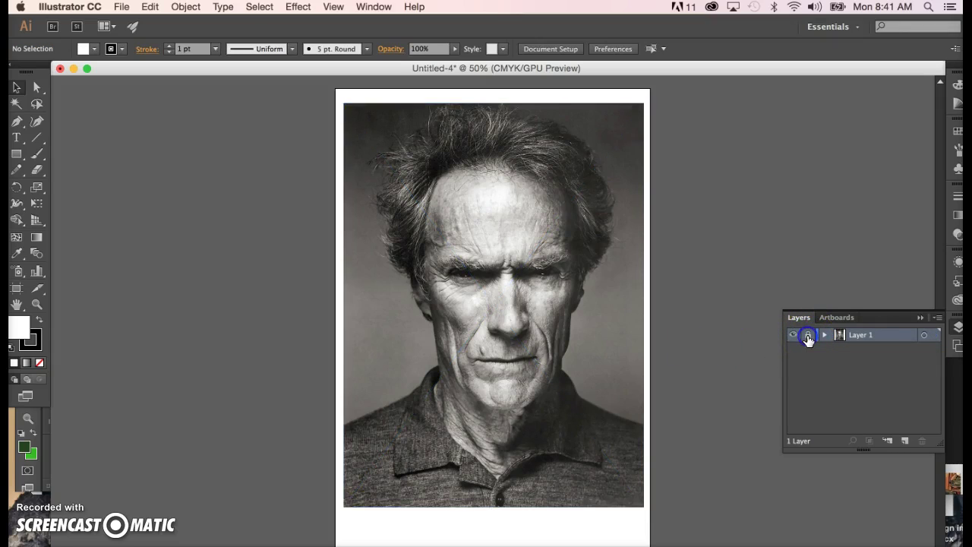
{"action": "left_click", "coordinate": [904, 440]}
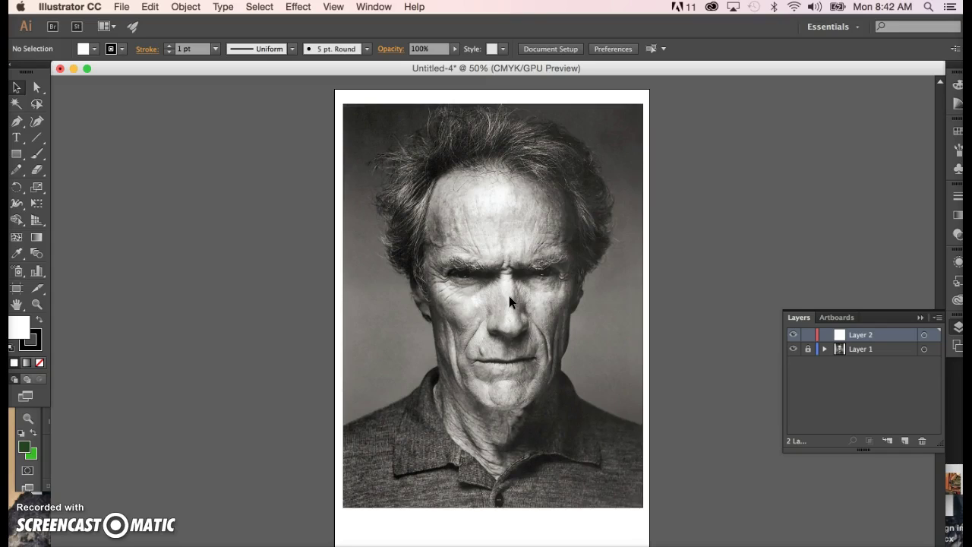
{"action": "left_click", "coordinate": [416, 229]}
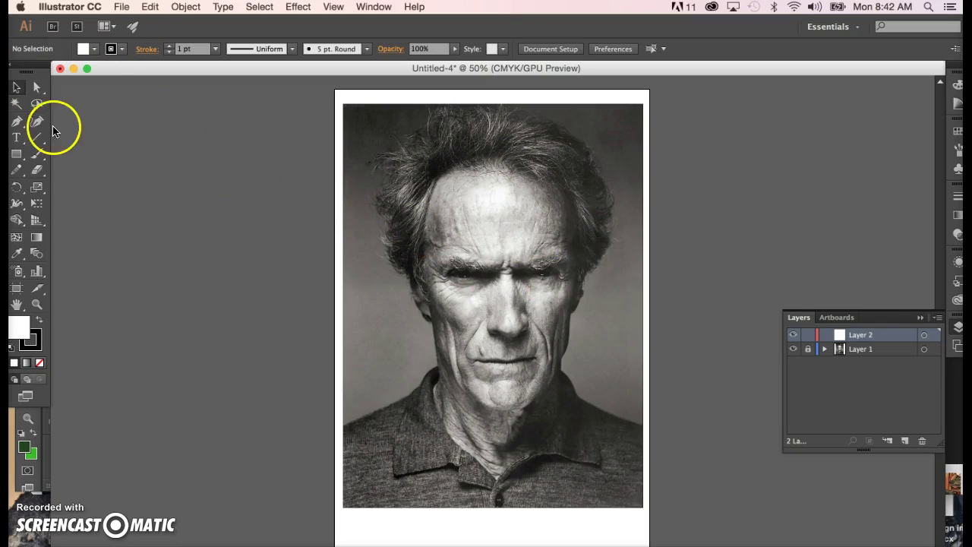
Create an 8 × 10 in rectangle on Layer 2, starting just above the photo's upper-left corner
{"action": "left_click", "coordinate": [16, 154]}
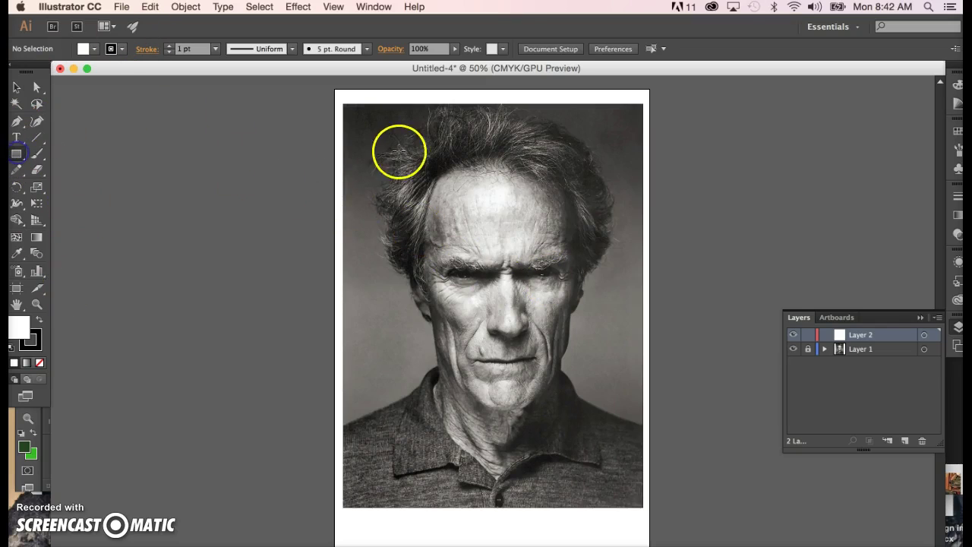
{"action": "left_click", "coordinate": [343, 97]}
{"action": "left_click", "coordinate": [575, 368]}
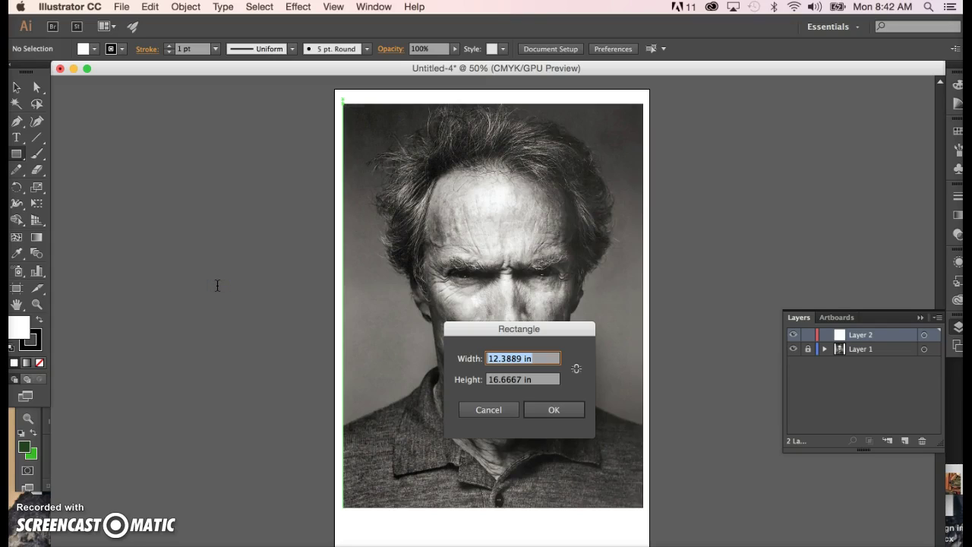
{"action": "type", "text": "8"}
{"action": "key", "text": "Tab"}
{"action": "type", "text": "10"}
{"action": "left_click", "coordinate": [535, 408]}
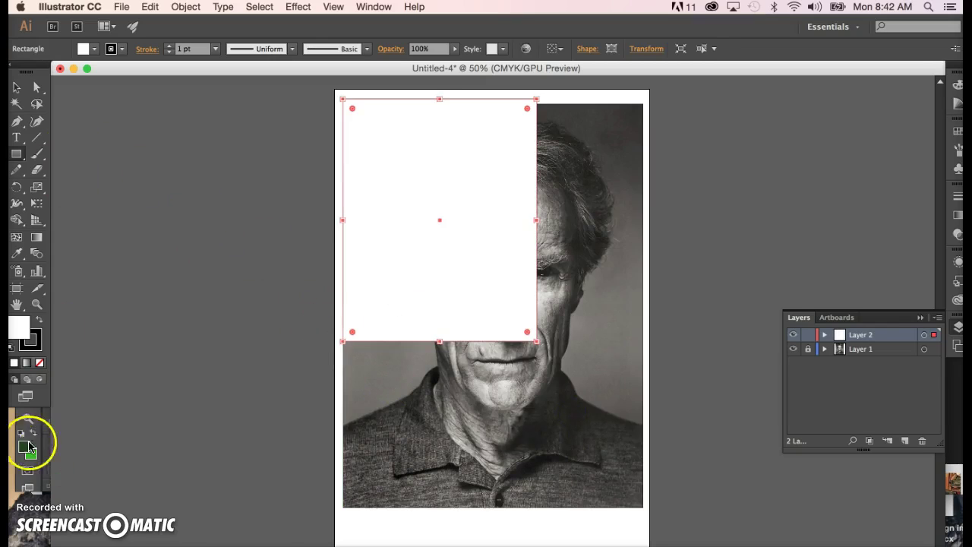
Remove the rectangle's fill so that only its black outline remains, and deselect it
{"action": "left_click", "coordinate": [39, 362]}
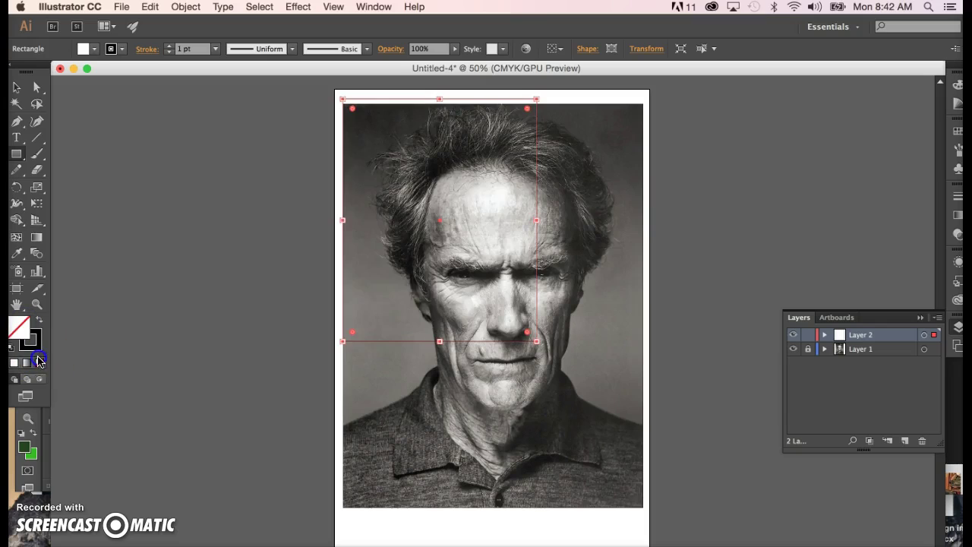
{"action": "left_click", "coordinate": [17, 87]}
{"action": "left_click", "coordinate": [221, 208]}
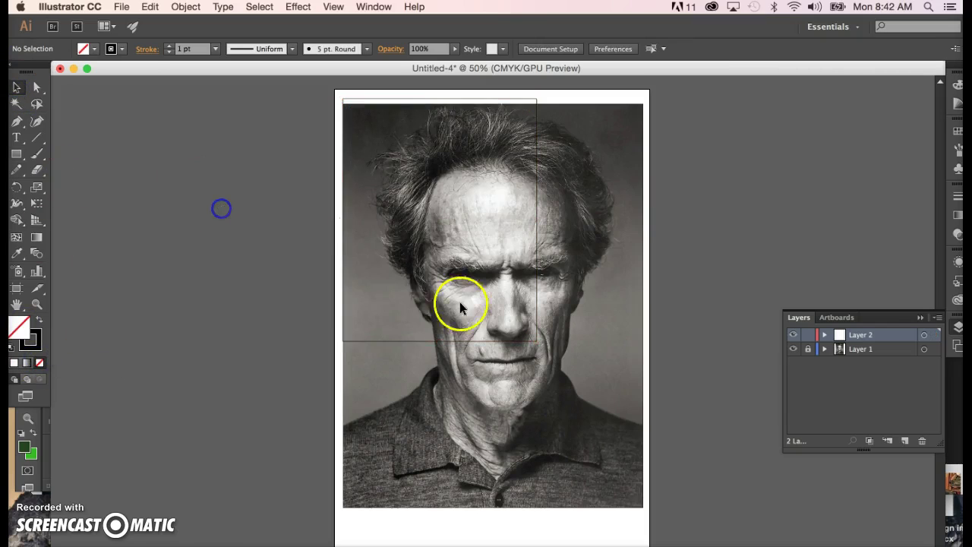
Move the outlined rectangle slightly down and right, and enlarge it proportionally until it frames most of the portrait
{"action": "mouse_move", "coordinate": [514, 342]}
{"action": "left_mouse_down"}
{"action": "mouse_move", "coordinate": [536, 364]}
{"action": "mouse_move", "coordinate": [525, 354]}
{"action": "left_mouse_up"}
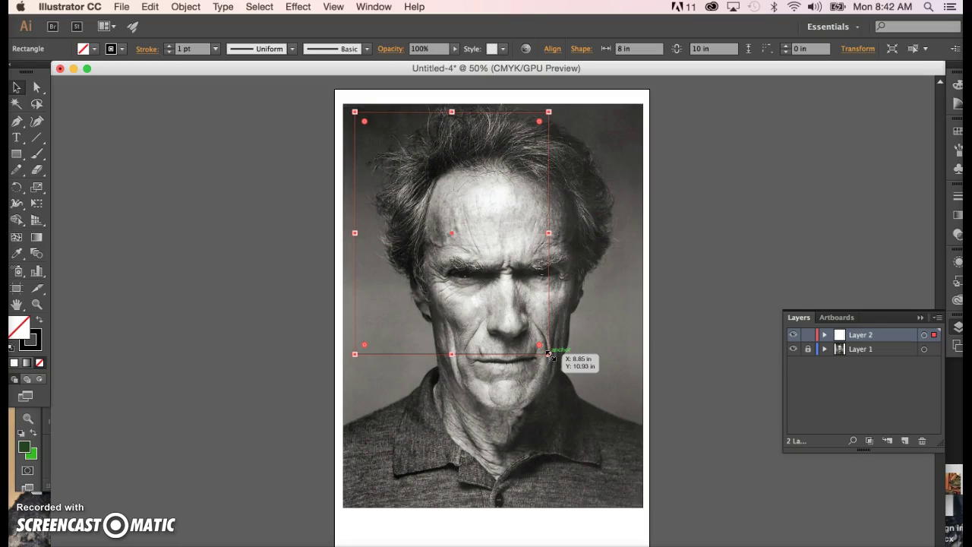
{"action": "left_click_drag", "start_coordinate": [548, 353], "coordinate": [632, 459]}
{"action": "left_click", "coordinate": [734, 270]}
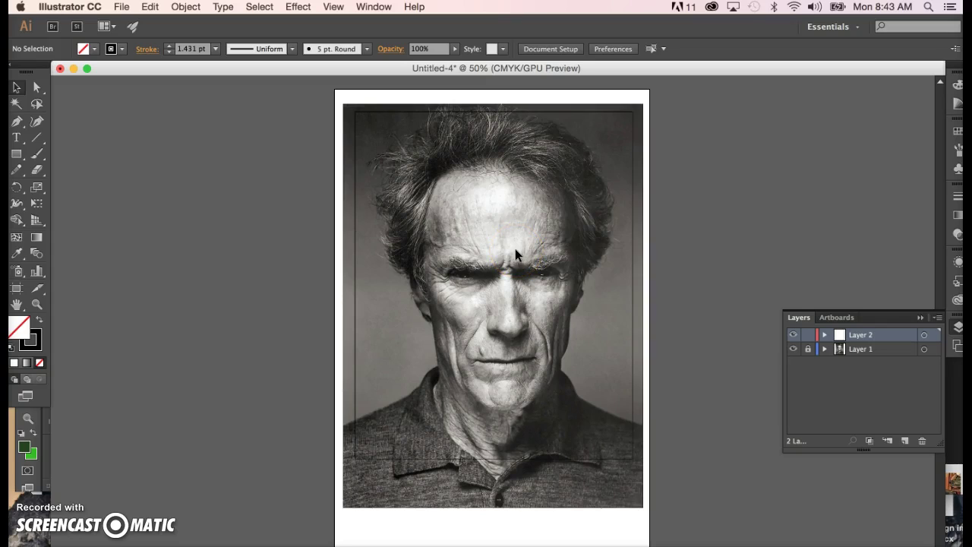
Try to move the portrait while Layer 1 is locked, and unlock the layer and move it to X 4.125 in, Y 7.21 in
{"action": "left_click_drag", "start_coordinate": [514, 251], "coordinate": [481, 236]}
{"action": "left_click", "coordinate": [808, 348]}
{"action": "left_click_drag", "start_coordinate": [499, 219], "coordinate": [441, 179]}
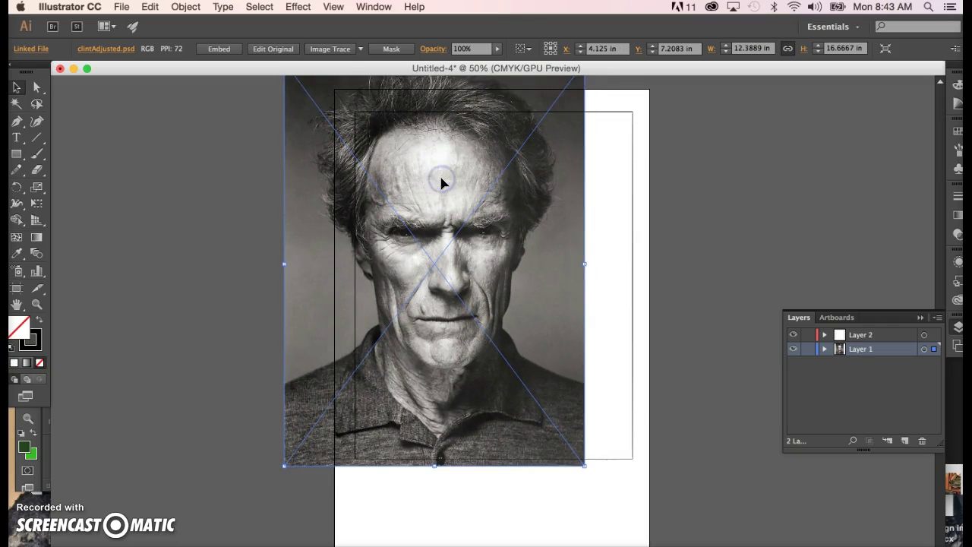
{"action": "left_click", "coordinate": [719, 198]}
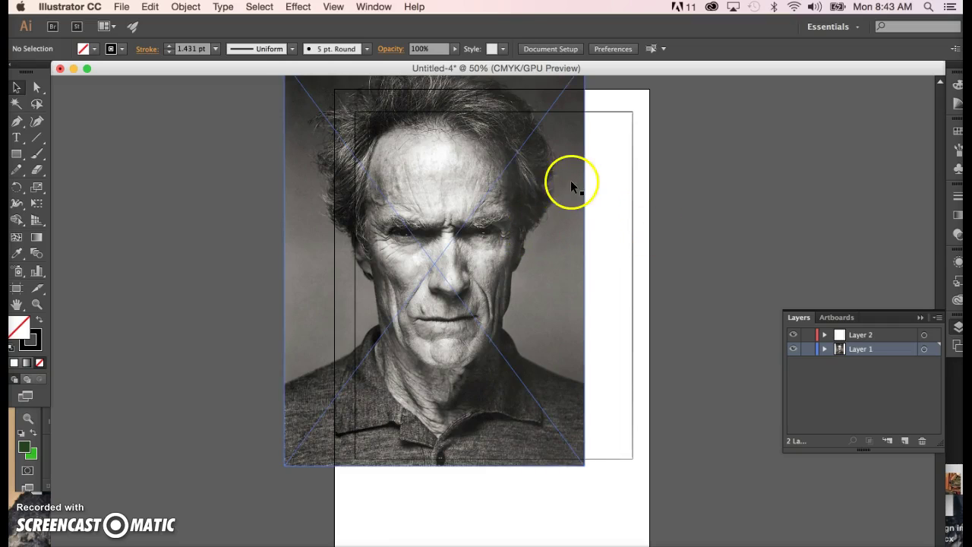
{"action": "left_click_drag", "start_coordinate": [486, 163], "coordinate": [430, 176]}
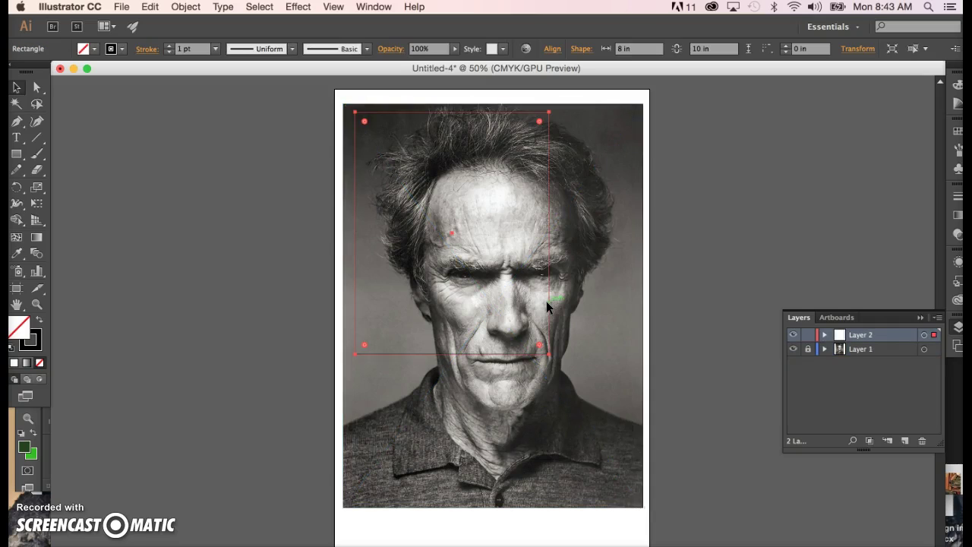
Undo the rectangle's move, scaling and fill removal, and delete the rectangle from Layer 2
{"action": "key", "text": "d"}
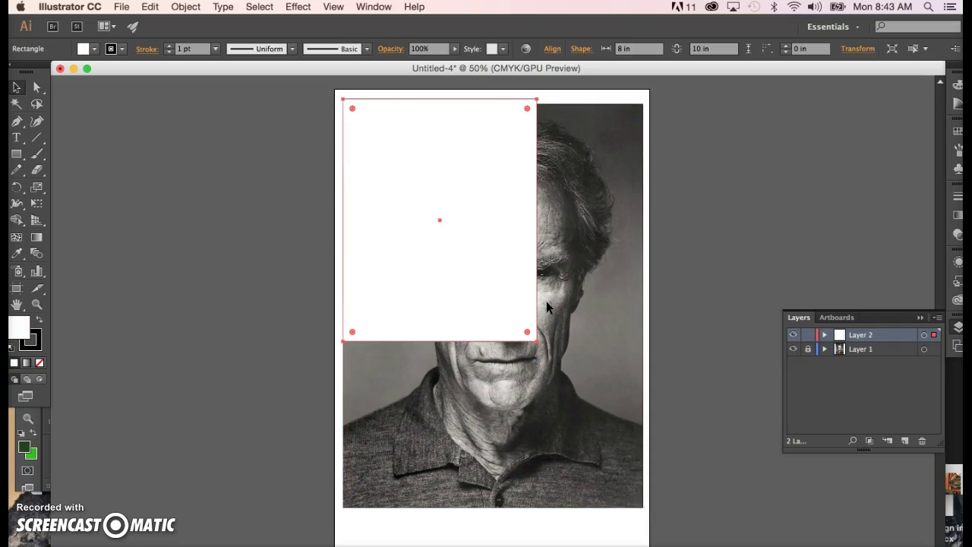
{"action": "key", "text": "Delete"}
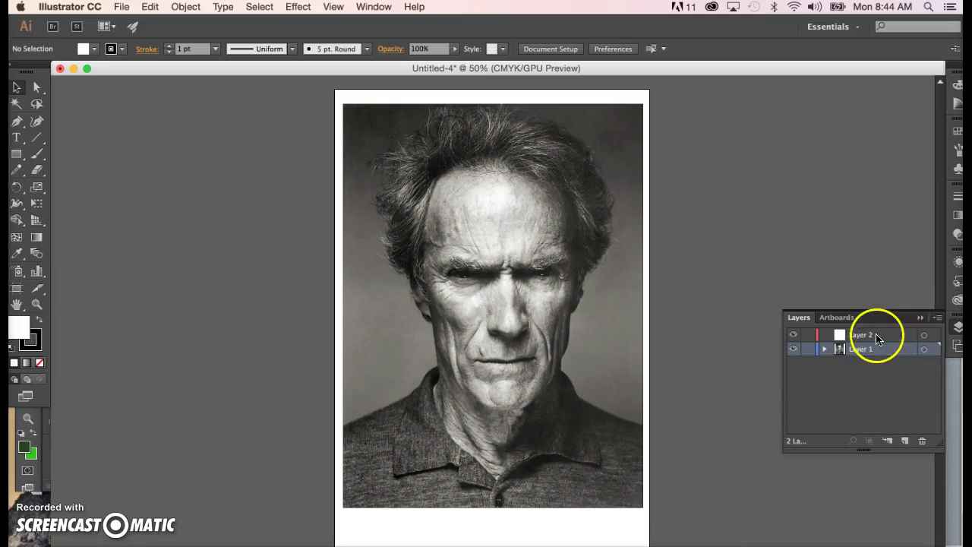
Rename Layer 2 to "blacks"
{"action": "left_click", "coordinate": [862, 335]}
{"action": "double_click", "coordinate": [862, 335]}
{"action": "type", "text": "bla"}
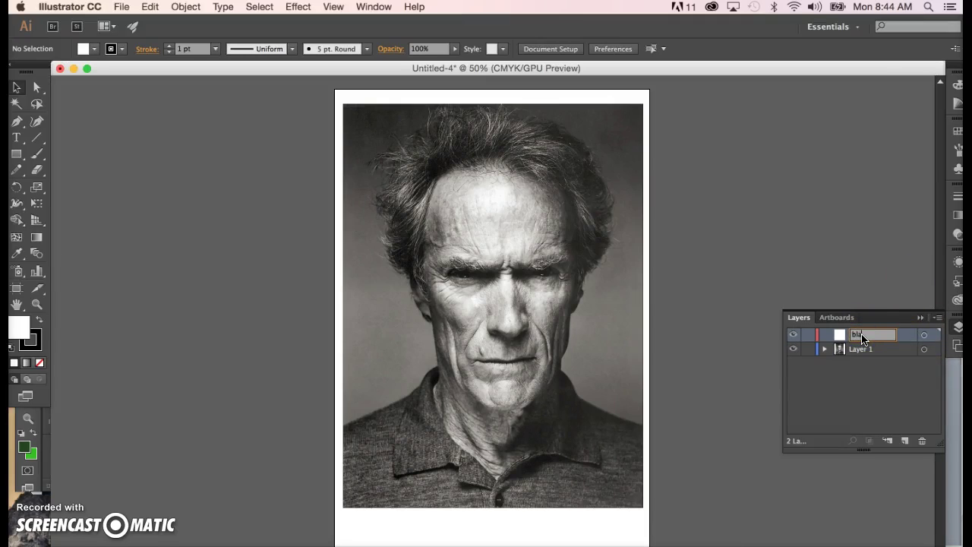
{"action": "type", "text": "cks"}
{"action": "left_click", "coordinate": [786, 214]}
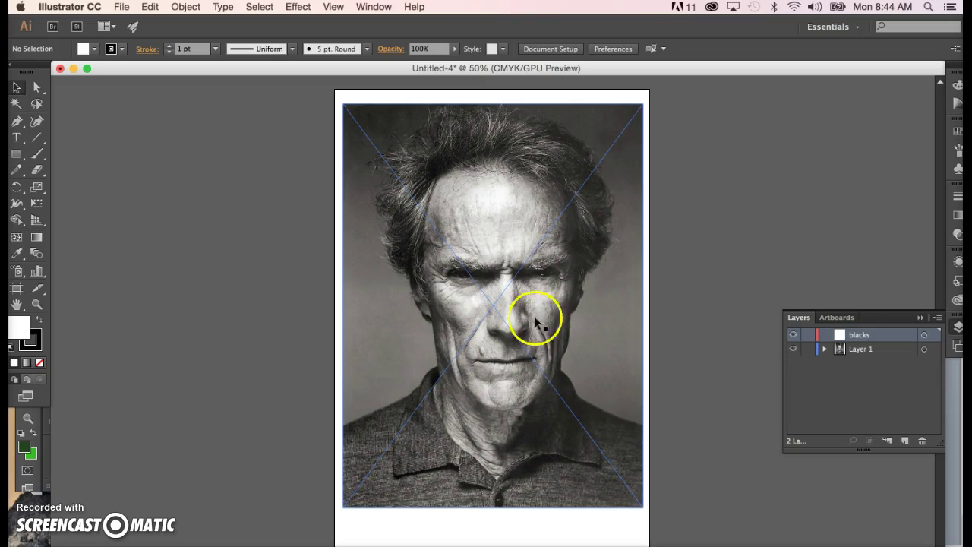
{"action": "left_click", "coordinate": [757, 251]}
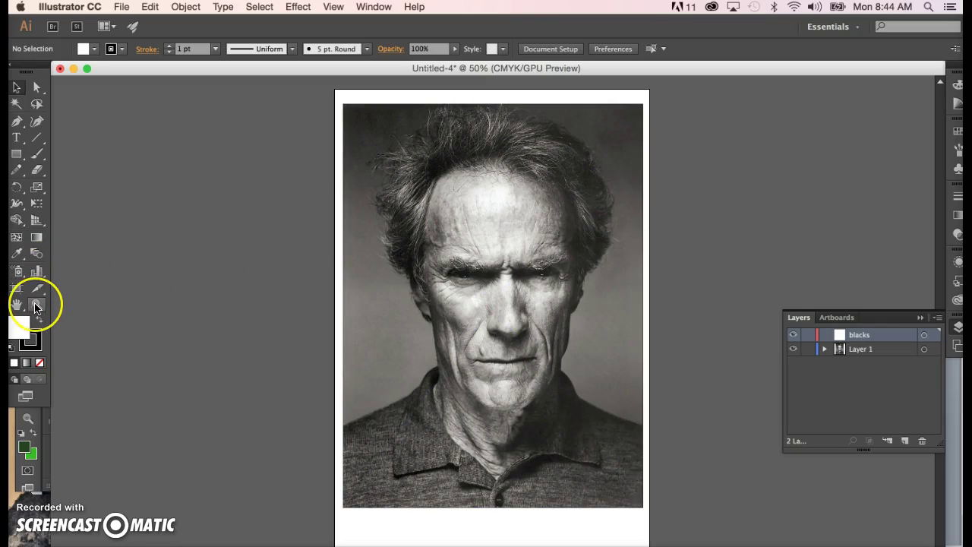
{"action": "left_click", "coordinate": [82, 415]}
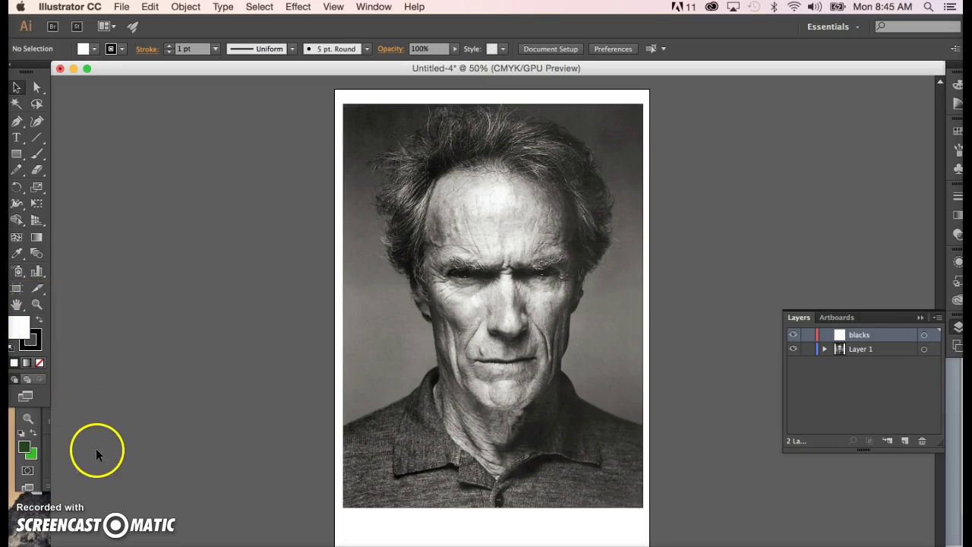
Draw a closed crescent with the Pen tool and no fill, curving from beside the hair down to the jaw on the blacks layer
{"action": "left_click", "coordinate": [17, 122]}
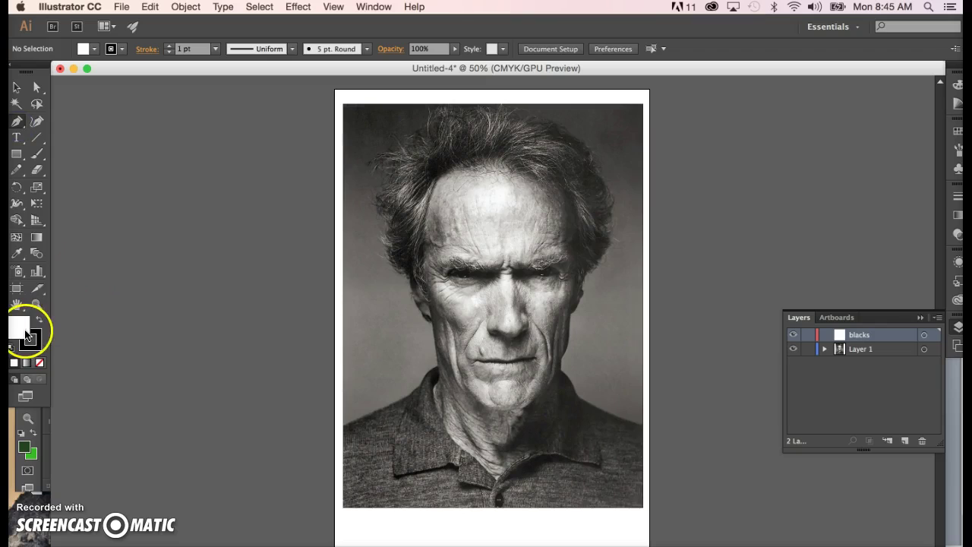
{"action": "left_click", "coordinate": [42, 366]}
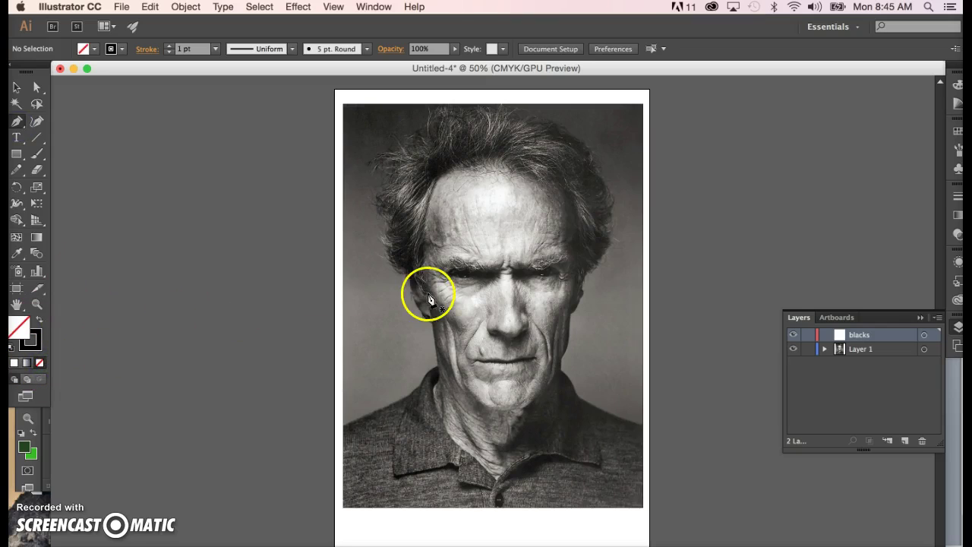
{"action": "left_click", "coordinate": [382, 289]}
{"action": "left_click_drag", "start_coordinate": [393, 334], "coordinate": [433, 388]}
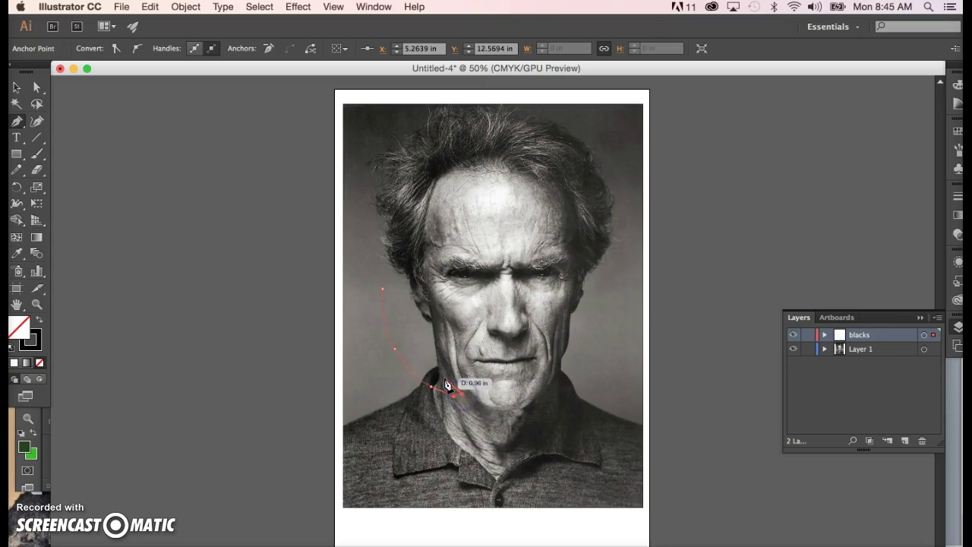
{"action": "left_click_drag", "start_coordinate": [436, 382], "coordinate": [391, 302]}
{"action": "left_click_drag", "start_coordinate": [388, 269], "coordinate": [382, 306]}
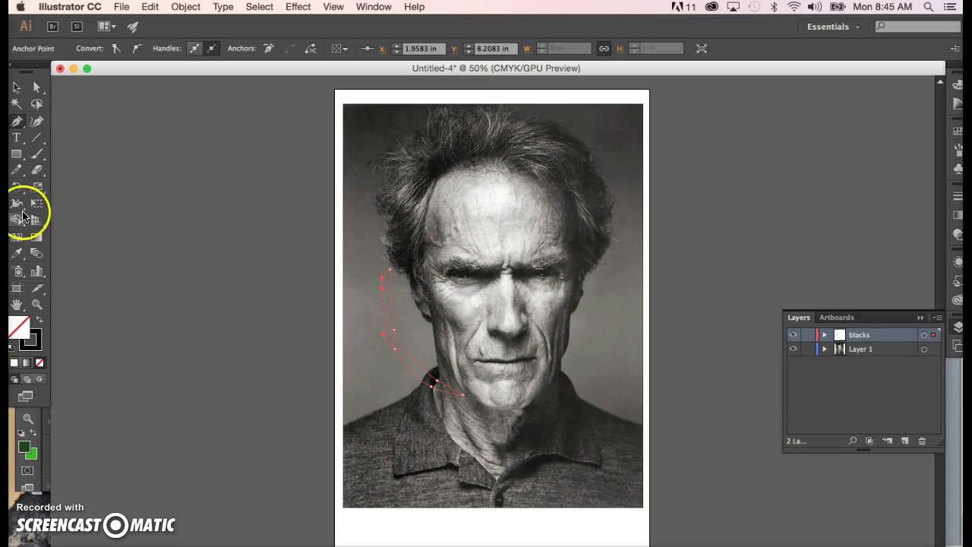
Swap the crescent's fill and stroke to give it a black fill without a stroke, and deselect it
{"action": "left_click", "coordinate": [41, 321]}
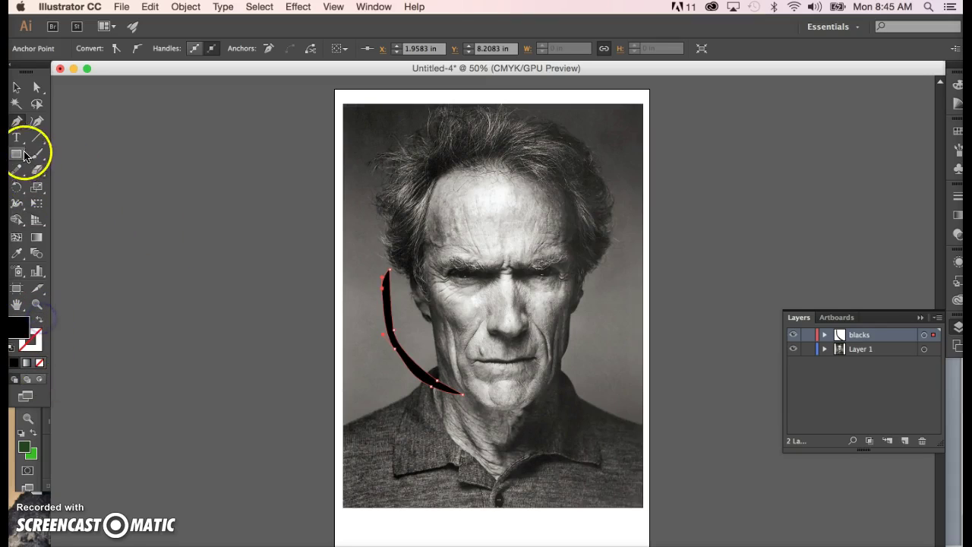
{"action": "left_click", "coordinate": [17, 90]}
{"action": "left_click", "coordinate": [180, 202]}
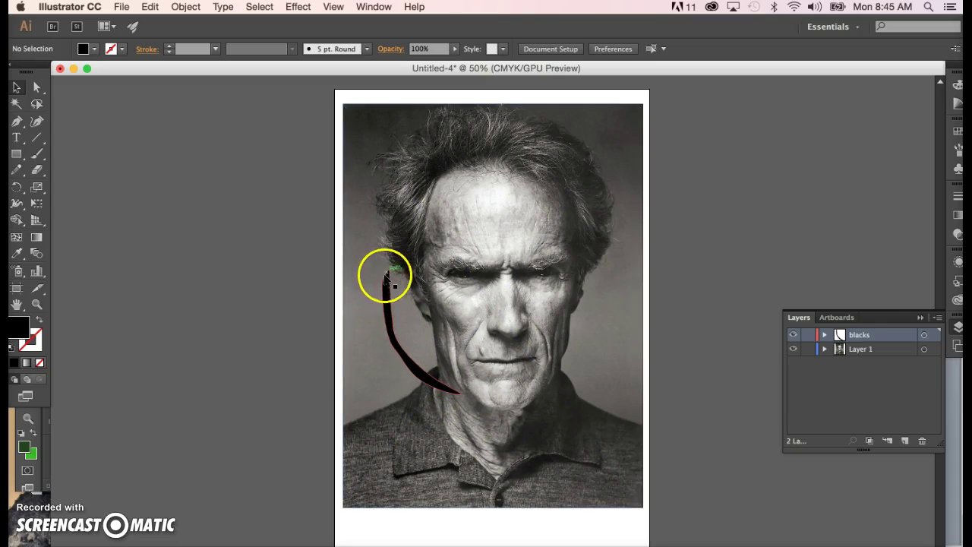
Delete the black crescent from the blacks layer
{"action": "left_click", "coordinate": [388, 320]}
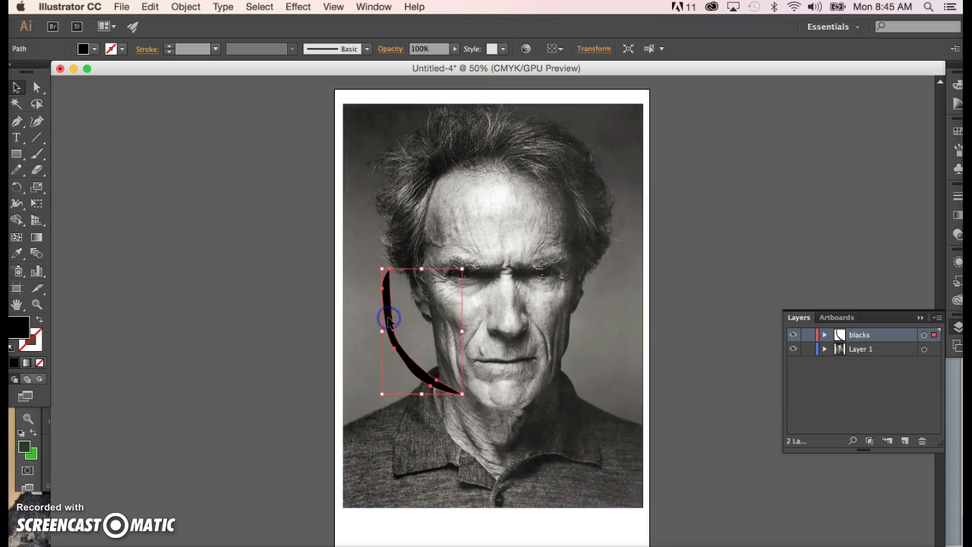
{"action": "key", "text": "Delete"}
{"action": "left_click", "coordinate": [207, 414]}
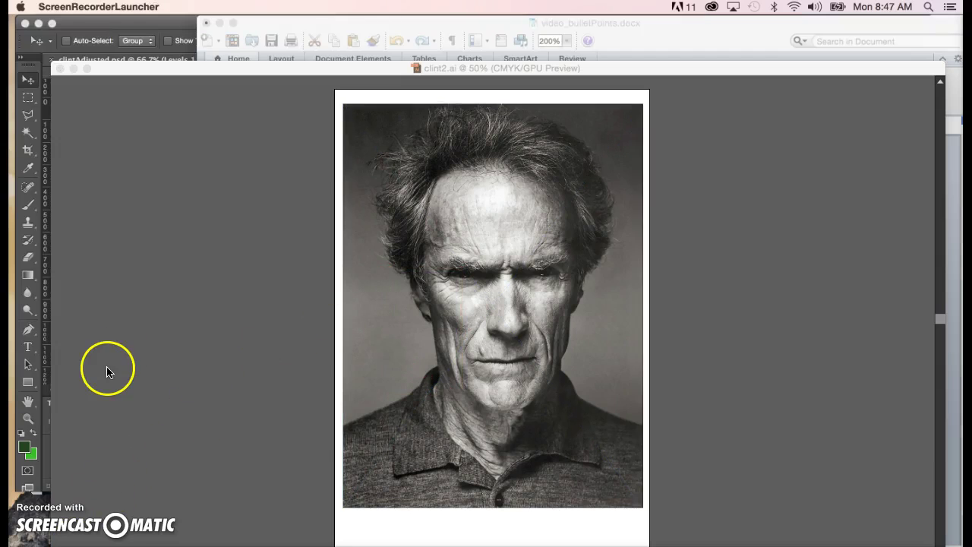
Set up a new Print-profile document in inches, 13 in wide and 19 in high, view its advanced settings, and cancel it
{"action": "left_click", "coordinate": [147, 317]}
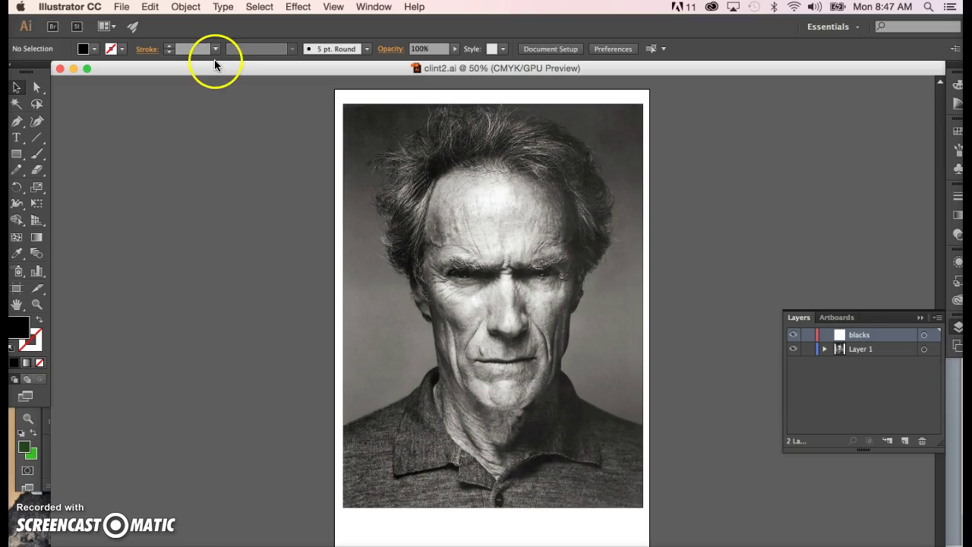
{"action": "left_click", "coordinate": [122, 9]}
{"action": "left_click", "coordinate": [147, 25]}
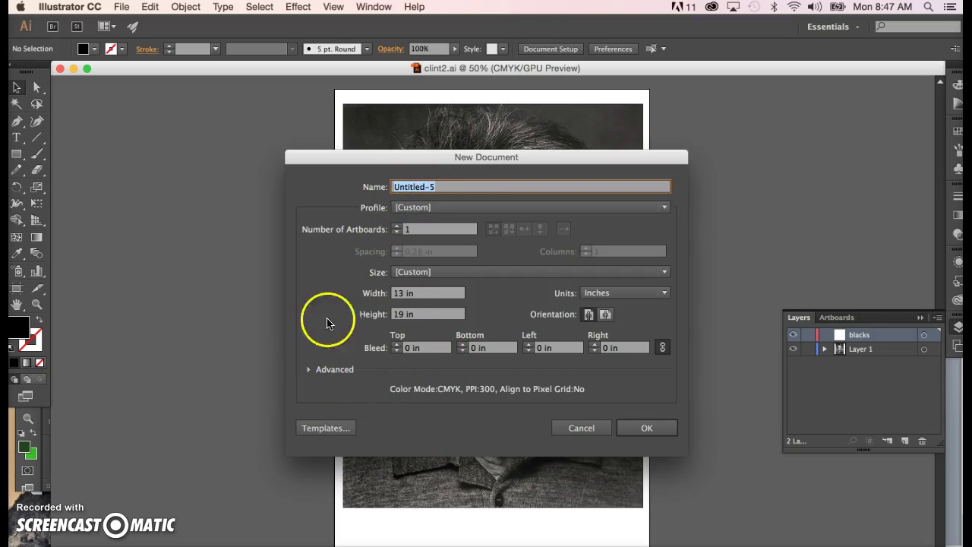
{"action": "left_click", "coordinate": [663, 211]}
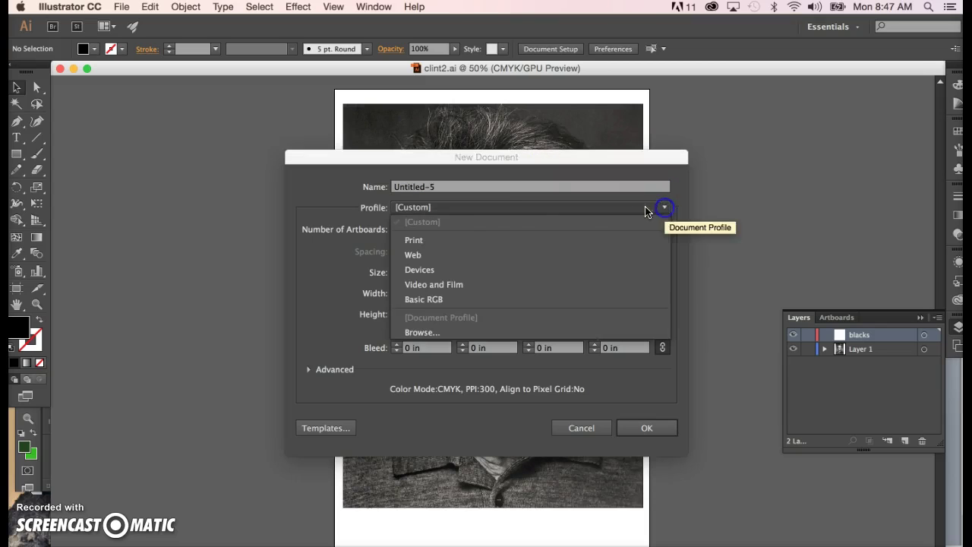
{"action": "left_click", "coordinate": [423, 242]}
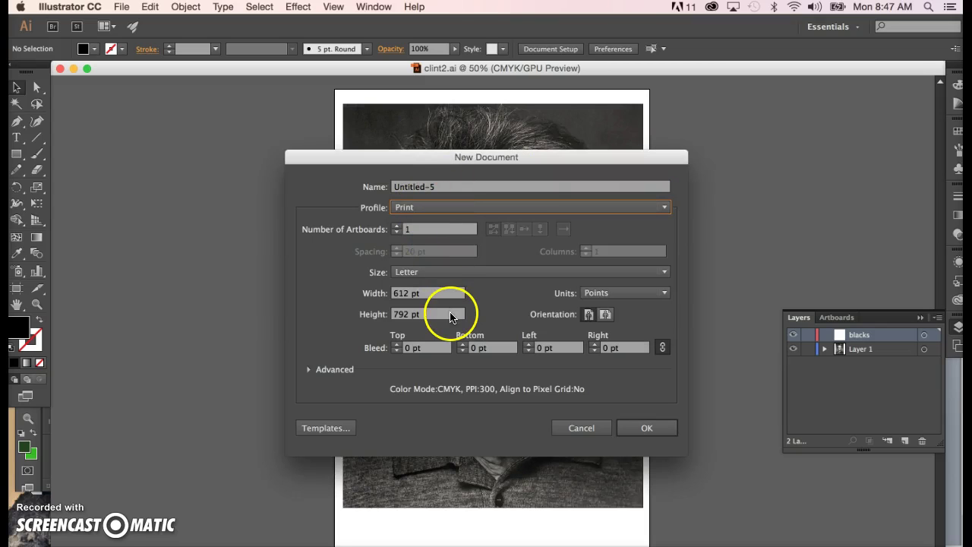
{"action": "left_click", "coordinate": [664, 293]}
{"action": "left_click", "coordinate": [629, 336]}
{"action": "left_click", "coordinate": [430, 293]}
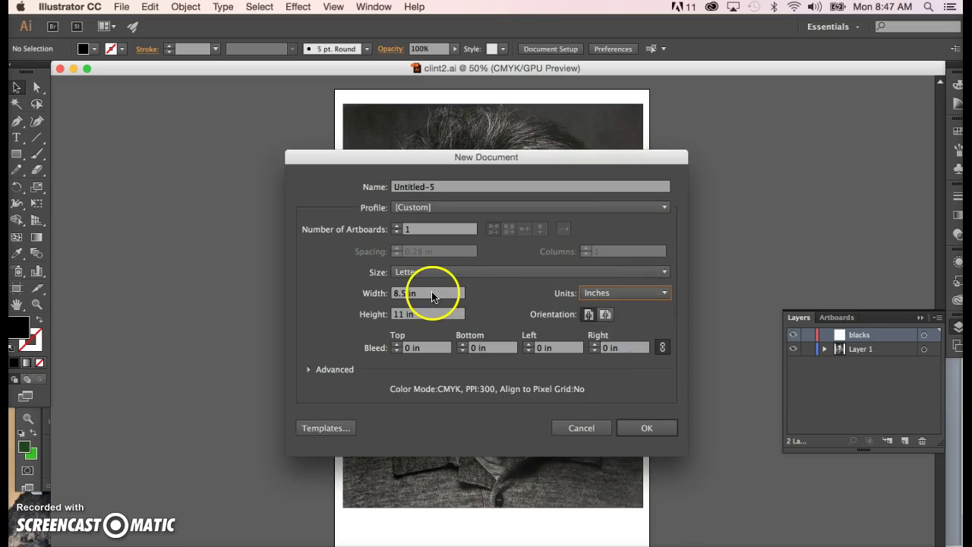
{"action": "type", "text": "19"}
{"action": "left_click", "coordinate": [325, 318]}
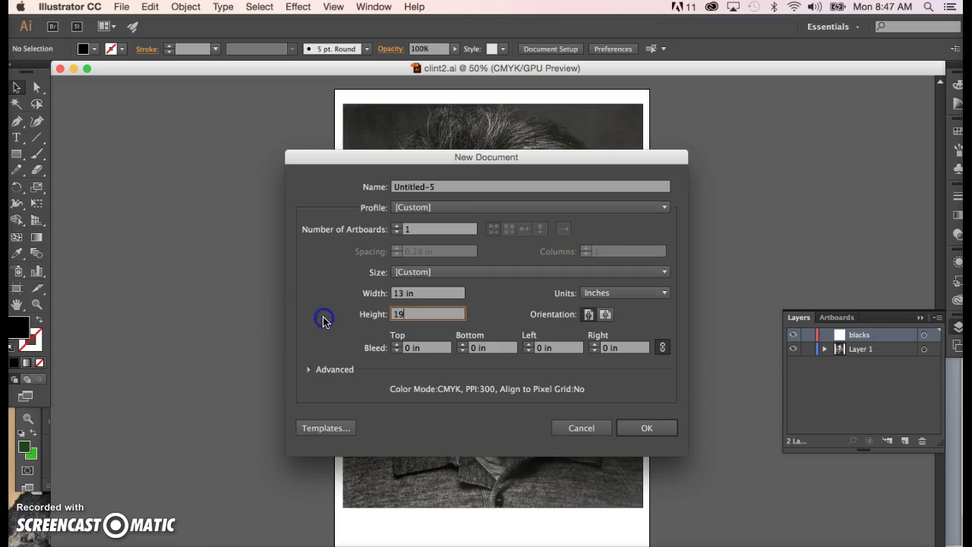
{"action": "left_click", "coordinate": [308, 370]}
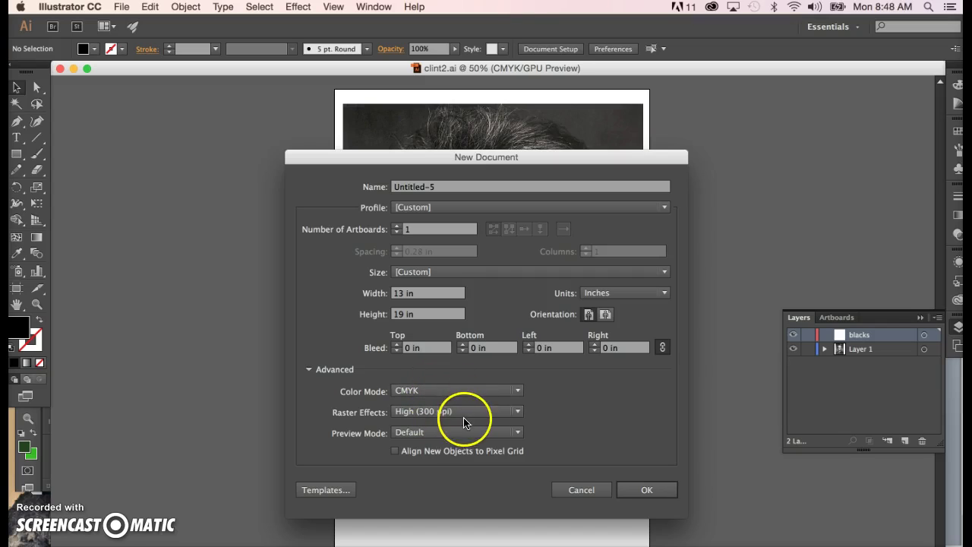
{"action": "left_click", "coordinate": [588, 490]}
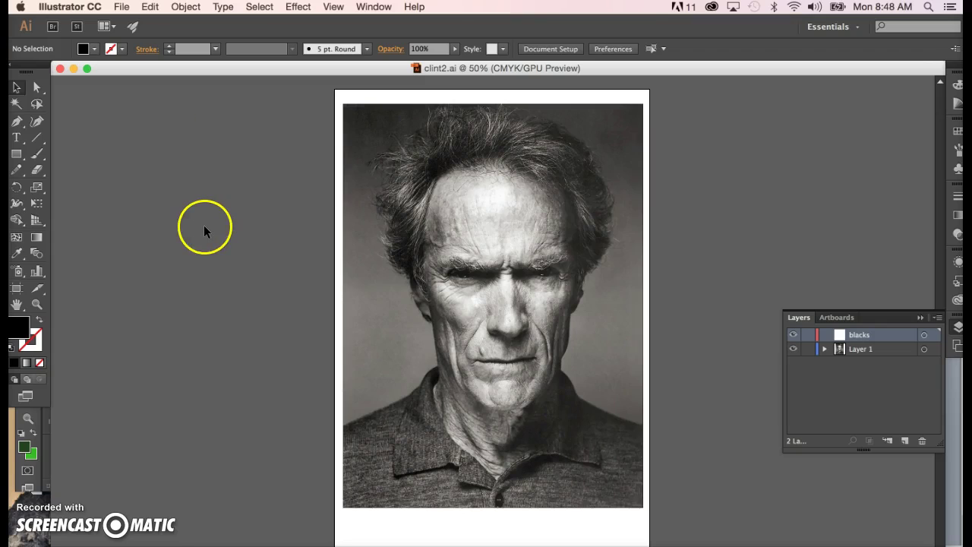
Set the document color mode to CMYK Color
{"action": "left_click", "coordinate": [121, 7]}
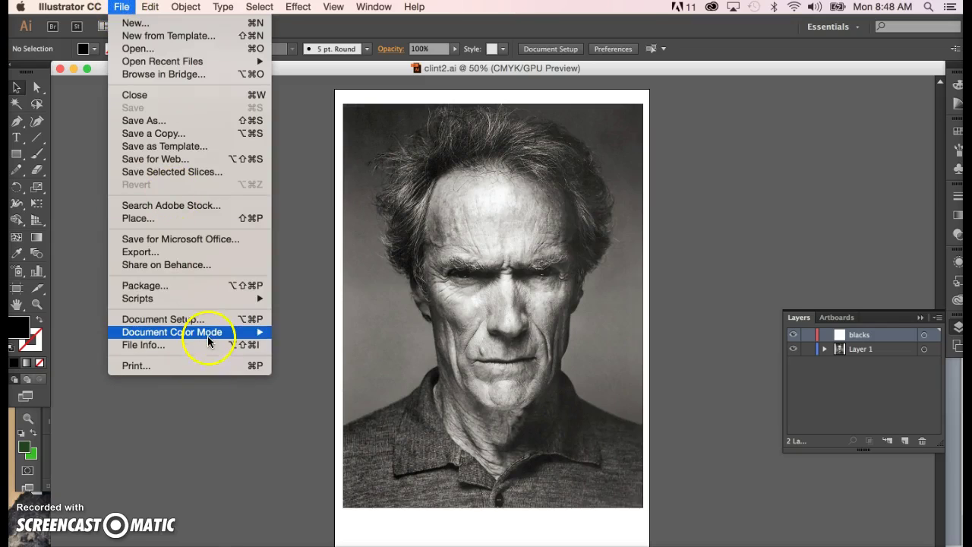
{"action": "mouse_move", "coordinate": [210, 337]}
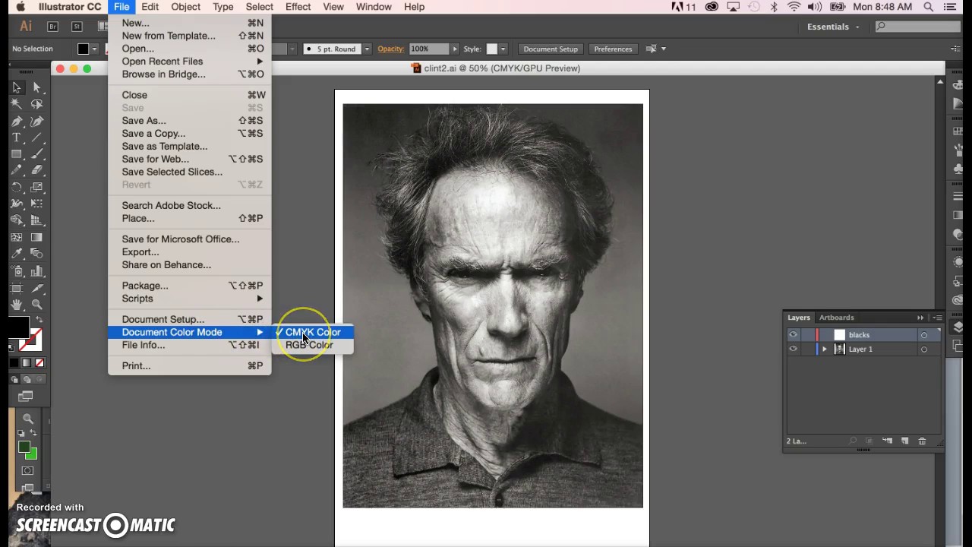
{"action": "left_click", "coordinate": [303, 335]}
{"action": "left_click", "coordinate": [222, 310]}
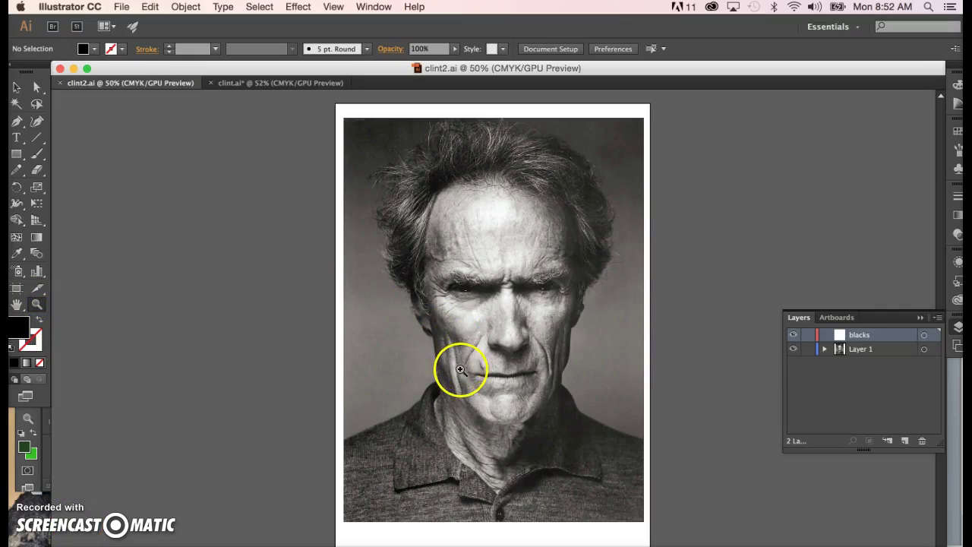
Examine the photo's face up close, especially the wrinkles at the outer corner of the eye on the photo's left side
{"action": "left_click_drag", "start_coordinate": [375, 370], "coordinate": [505, 176]}
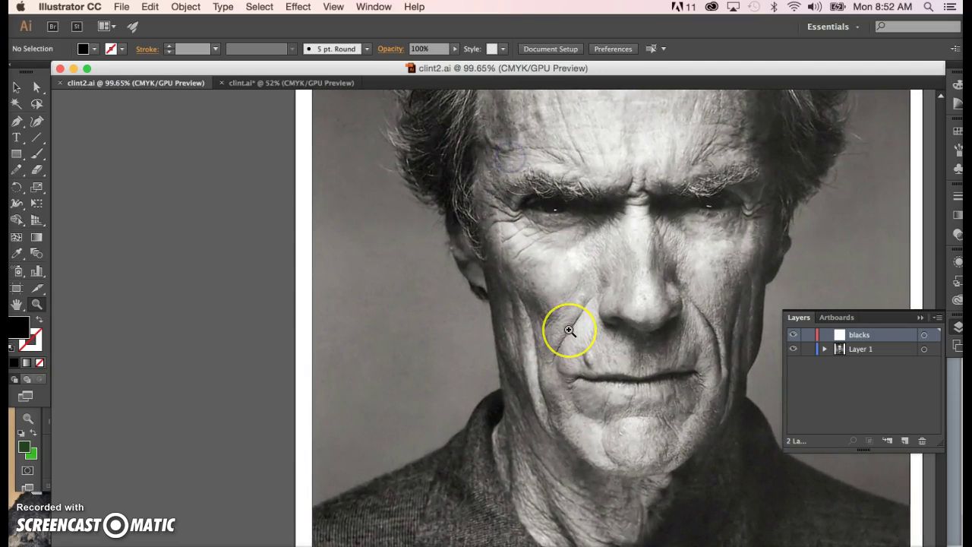
{"action": "scroll", "coordinate": [570, 330], "scroll_direction": "right", "scroll_amount": 5}
{"action": "scroll", "coordinate": [569, 331], "scroll_direction": "up", "scroll_amount": 3}
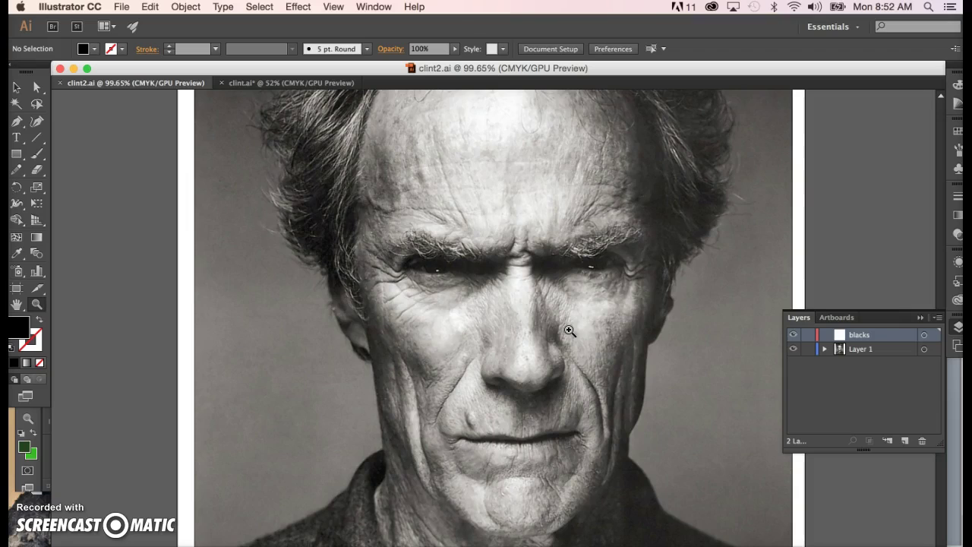
{"action": "scroll", "coordinate": [622, 368], "scroll_direction": "down", "scroll_amount": 2}
{"action": "scroll", "coordinate": [622, 368], "scroll_direction": "right", "scroll_amount": 2}
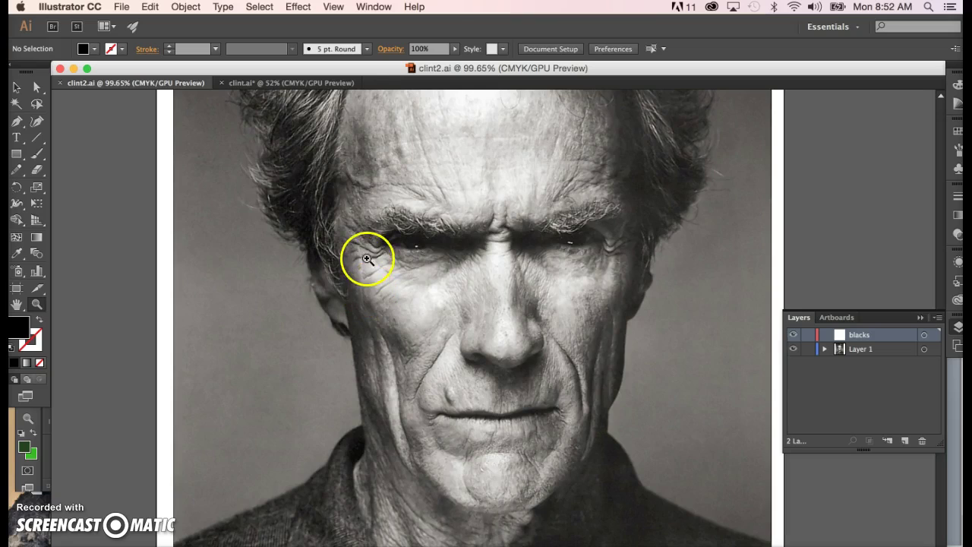
{"action": "left_click", "coordinate": [398, 210]}
{"action": "left_click_drag", "start_coordinate": [398, 209], "coordinate": [494, 71]}
{"action": "left_click_drag", "start_coordinate": [395, 270], "coordinate": [521, 156]}
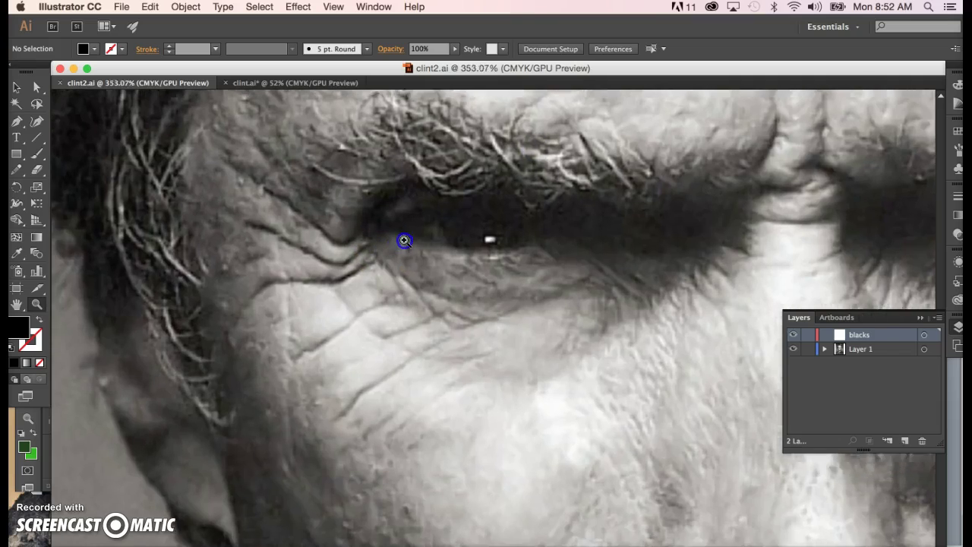
{"action": "left_click_drag", "start_coordinate": [404, 240], "coordinate": [440, 212]}
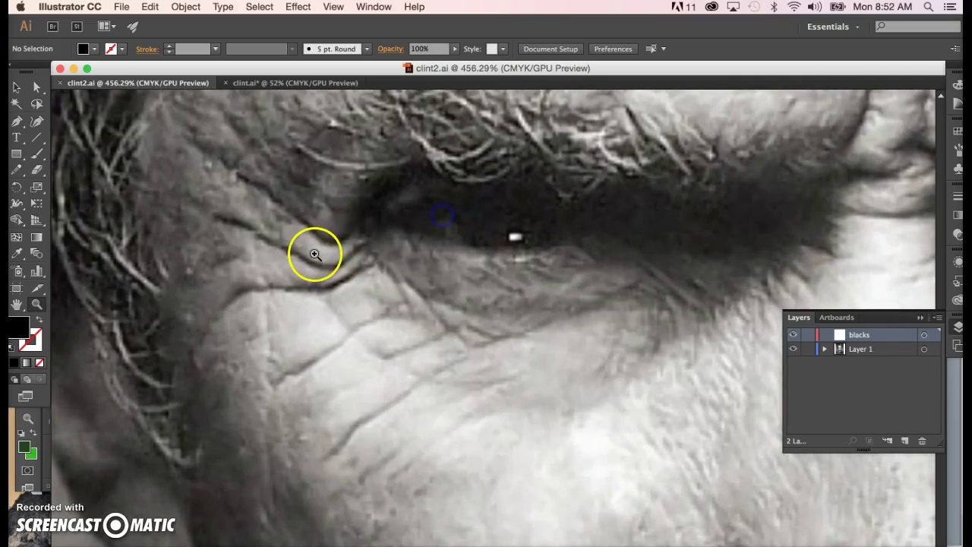
{"action": "scroll", "coordinate": [314, 253], "scroll_direction": "up", "scroll_amount": 3}
{"action": "scroll", "coordinate": [314, 254], "scroll_direction": "left", "scroll_amount": 3}
{"action": "scroll", "coordinate": [314, 254], "scroll_direction": "up", "scroll_amount": 1}
{"action": "scroll", "coordinate": [314, 253], "scroll_direction": "left", "scroll_amount": 1}
{"action": "left_click", "coordinate": [461, 351]}
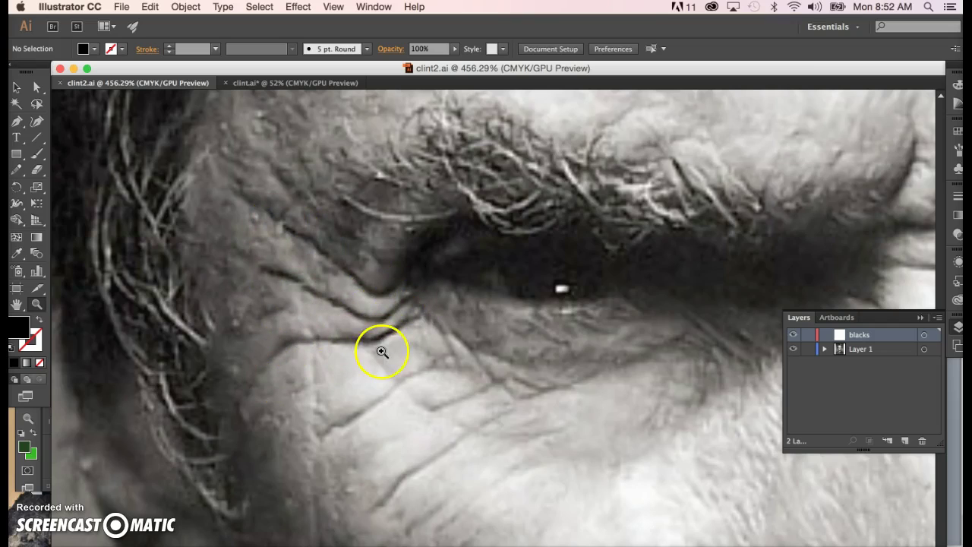
Lock Layer 1 and swap the fill and stroke so new paths have no fill and a black stroke
{"action": "left_click", "coordinate": [810, 348]}
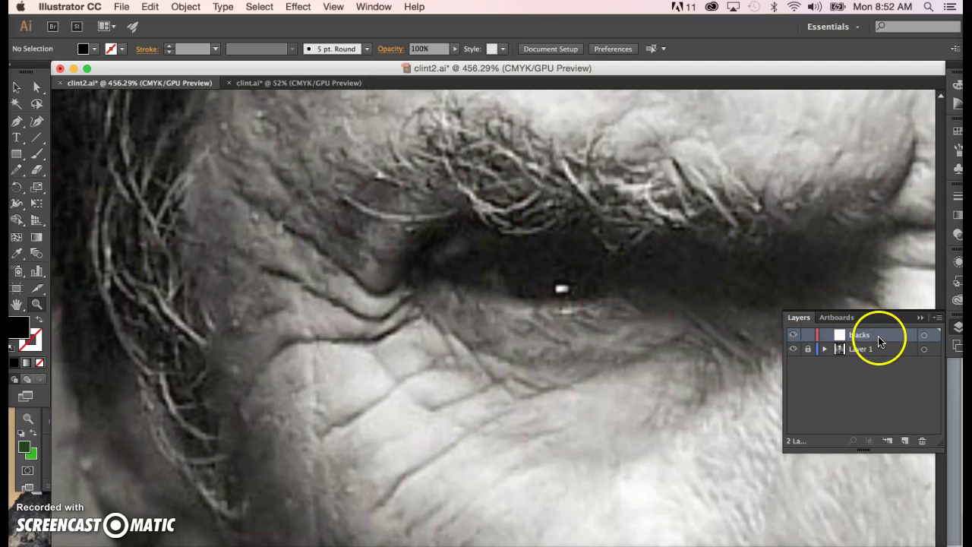
{"action": "left_click", "coordinate": [39, 322]}
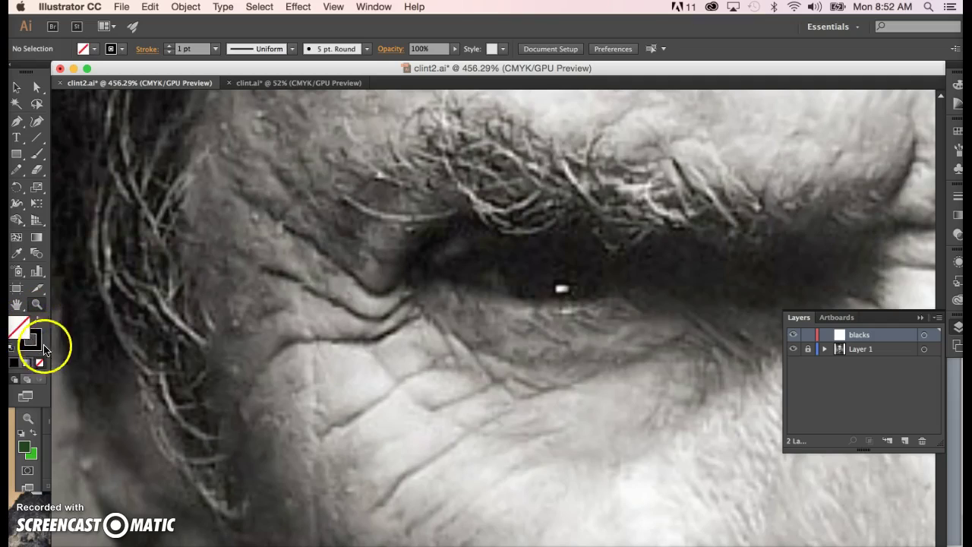
{"action": "left_click", "coordinate": [40, 349]}
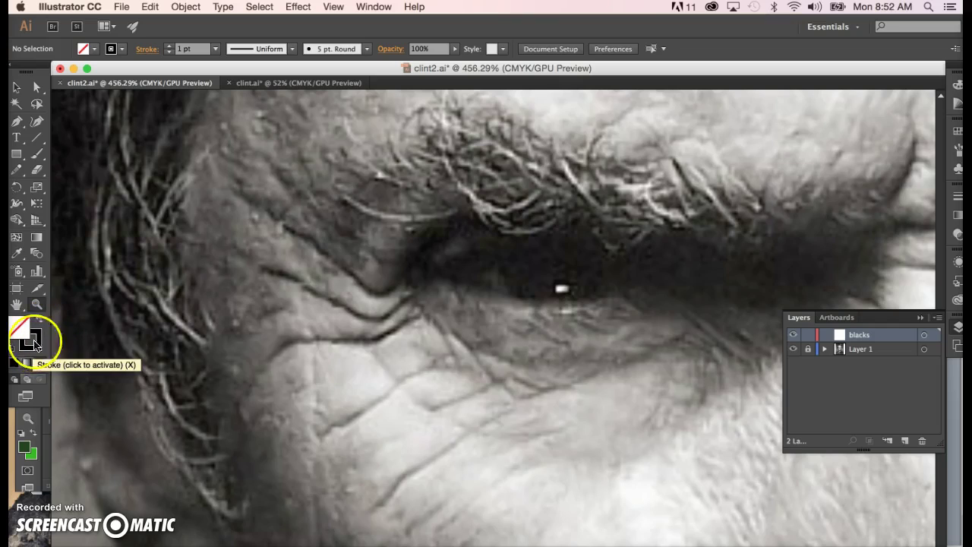
Set the stroke weight to 0.25 pt for tracing the fine wrinkles at the outer corner of the eye
{"action": "left_click", "coordinate": [956, 197]}
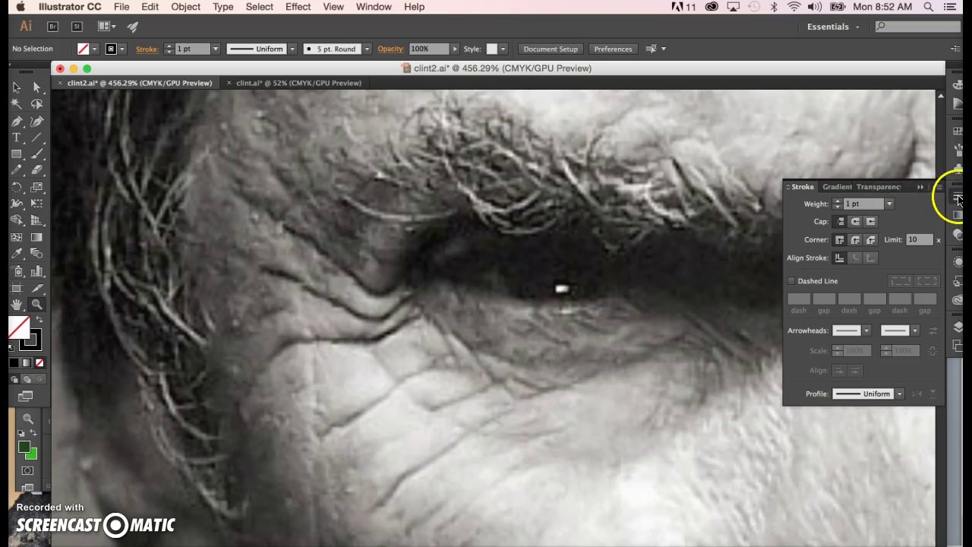
{"action": "left_click", "coordinate": [888, 204]}
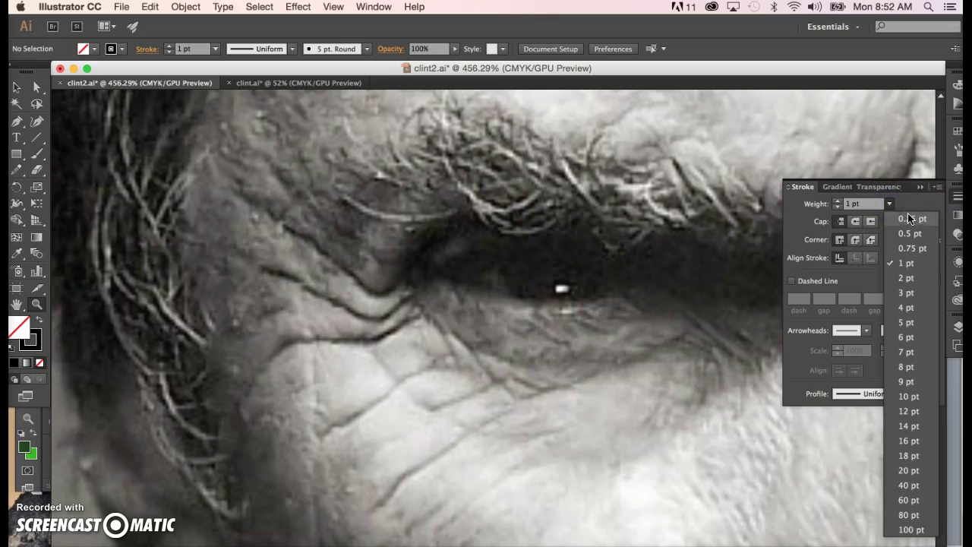
{"action": "left_click", "coordinate": [911, 220]}
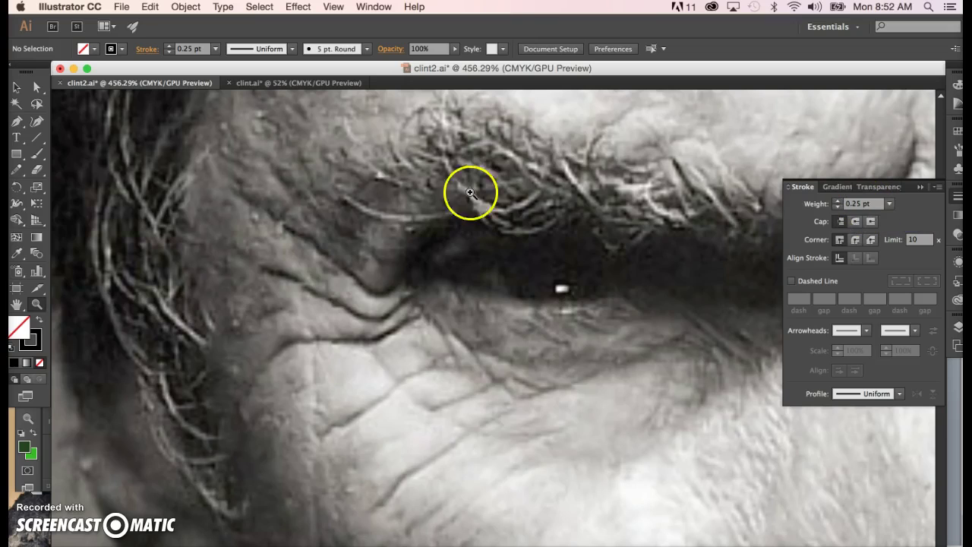
{"action": "left_click", "coordinate": [37, 304]}
{"action": "left_click_drag", "start_coordinate": [391, 236], "coordinate": [539, 202]}
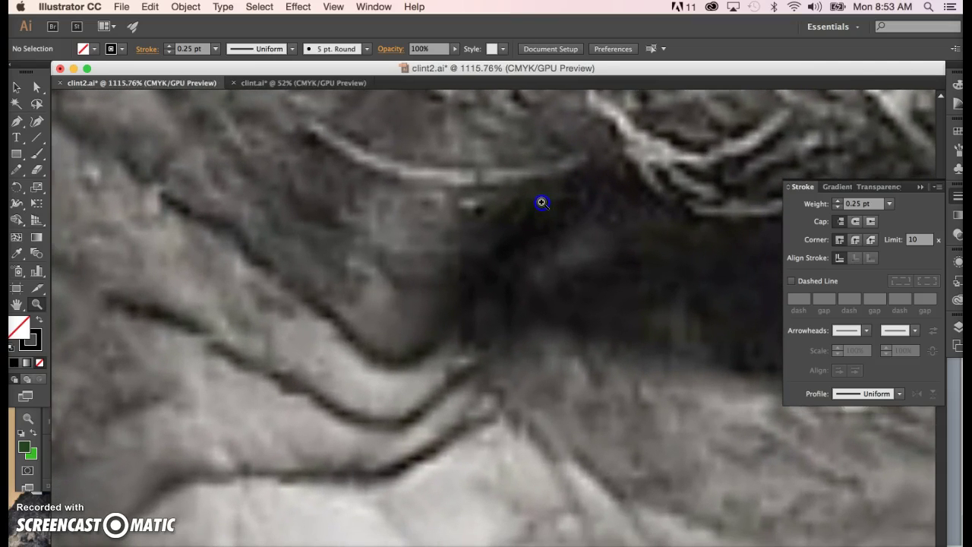